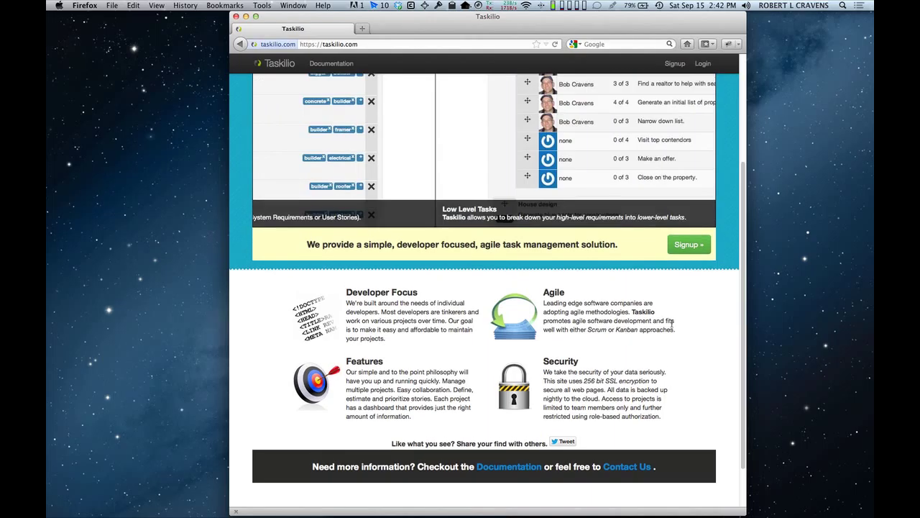
# Step: Look over the Contact Us page and the documentation on creating a project, and return to the Taskilio home page
pyautogui.click(626, 471)
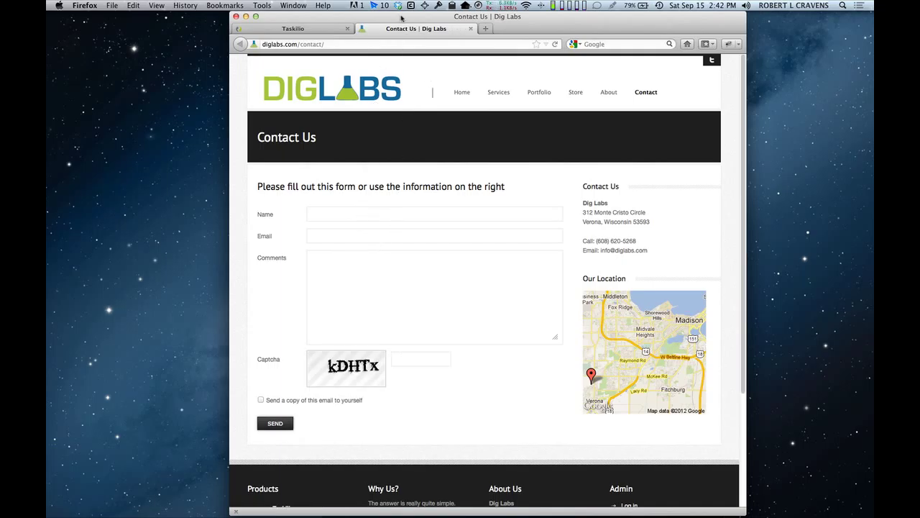
pyautogui.click(471, 28)
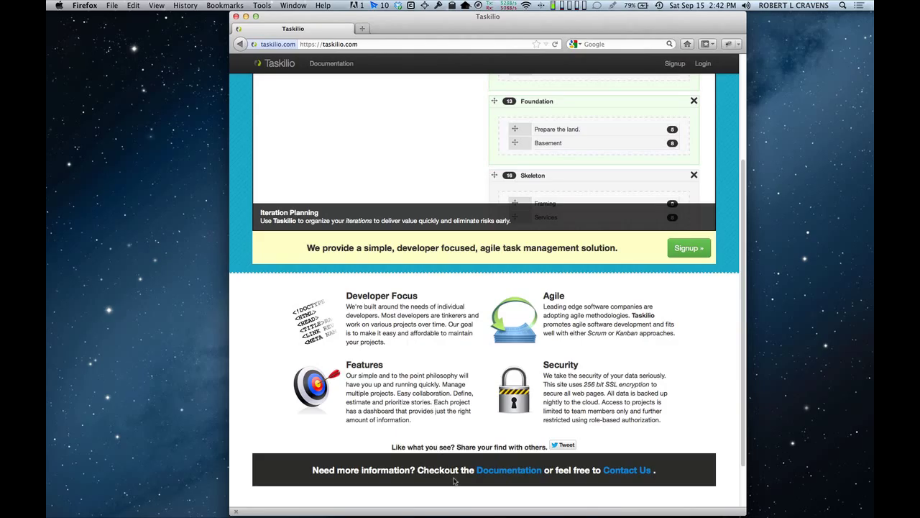
pyautogui.click(511, 471)
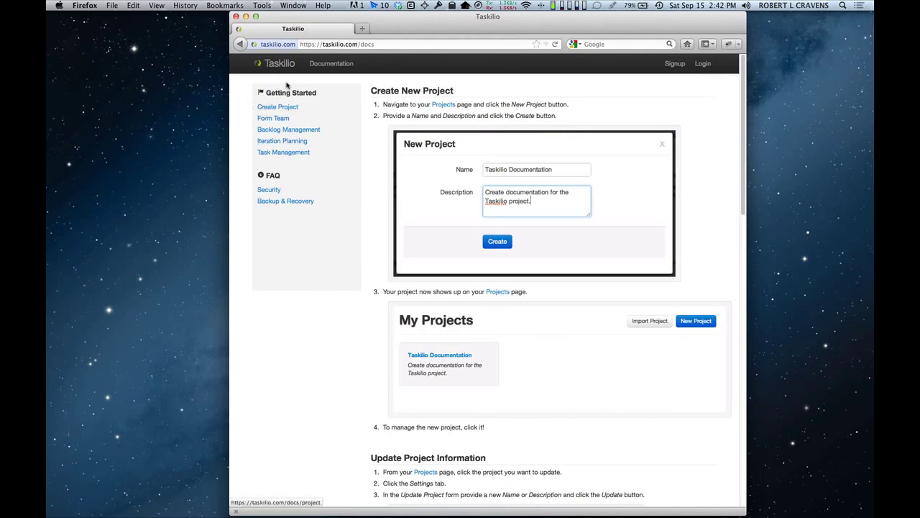
pyautogui.scroll(-10, 450, 216)
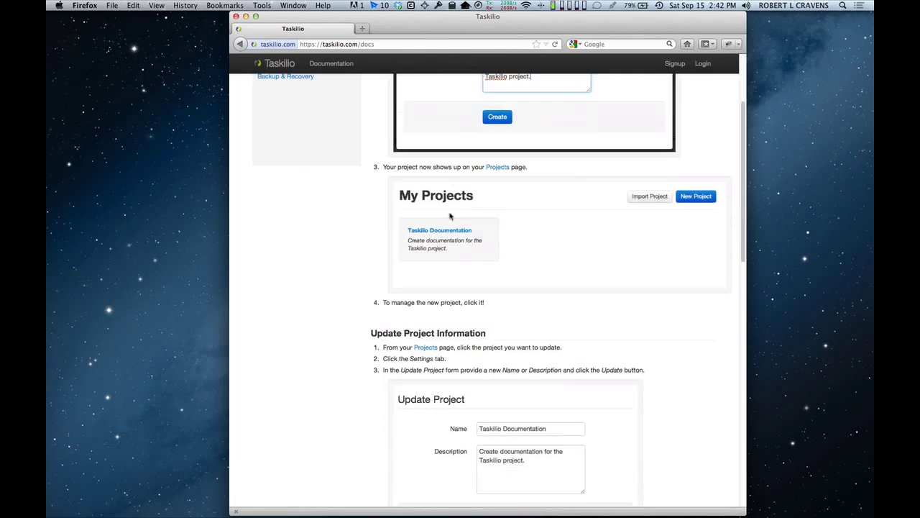
pyautogui.scroll(5, 450, 215)
pyautogui.scroll(6, 450, 215)
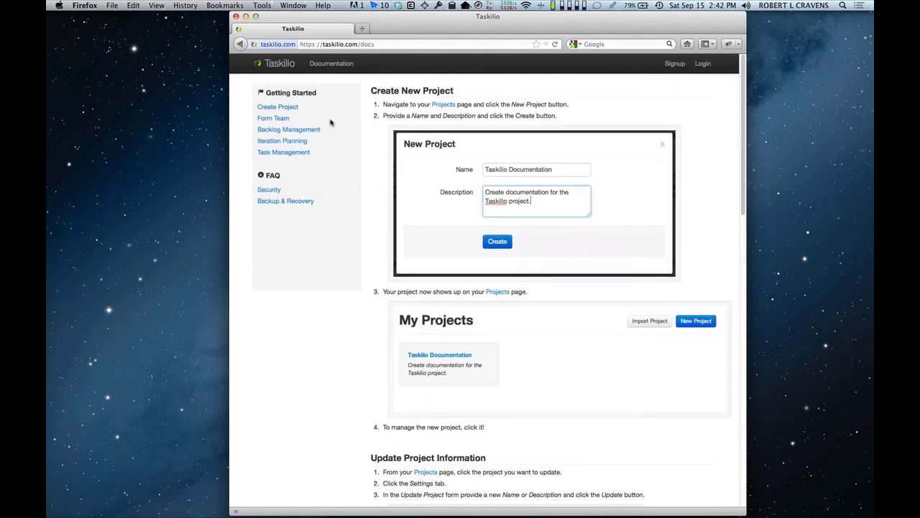
pyautogui.click(277, 68)
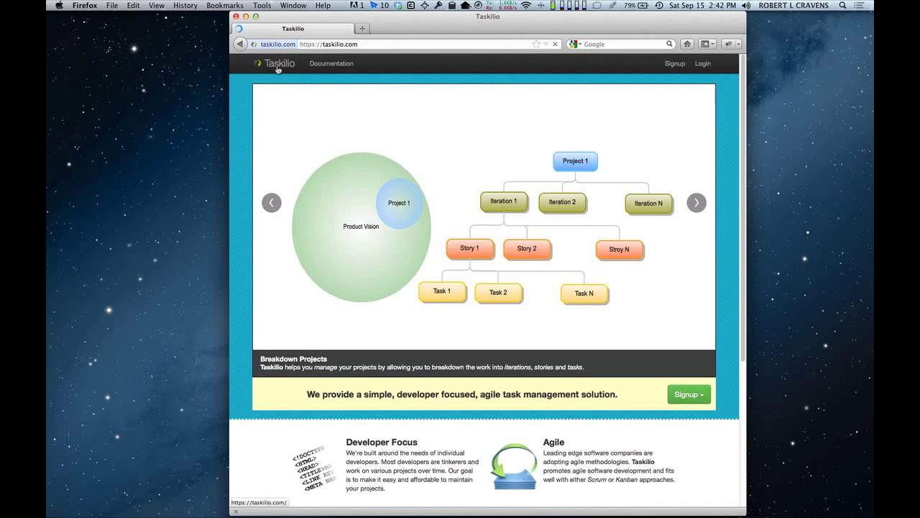
# Step: Log in to Taskilio with the account's e-mail address and password
pyautogui.click(705, 68)
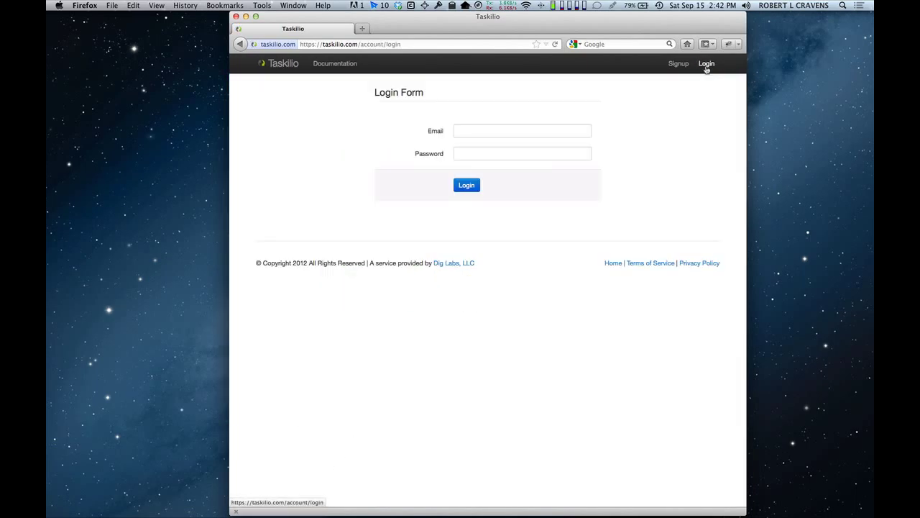
pyautogui.click(494, 130)
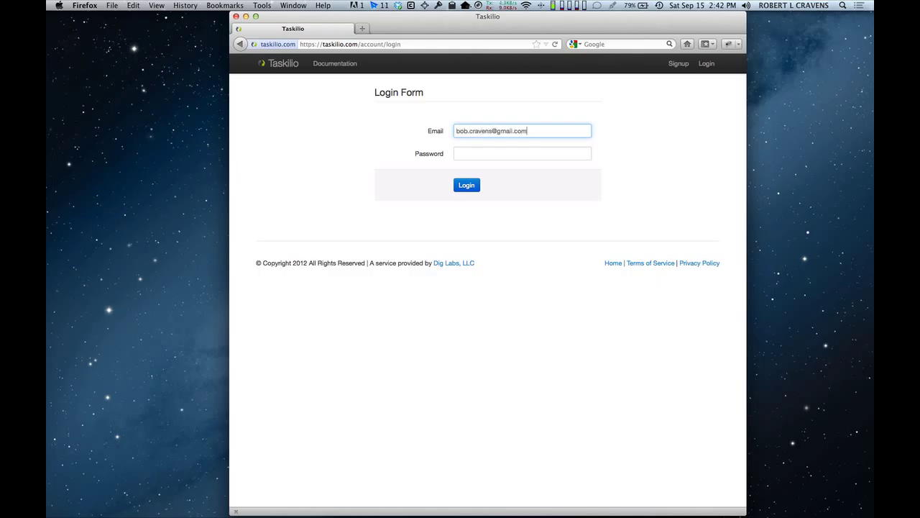
pyautogui.press('Tab')
pyautogui.write('••••••')
pyautogui.press('Return')
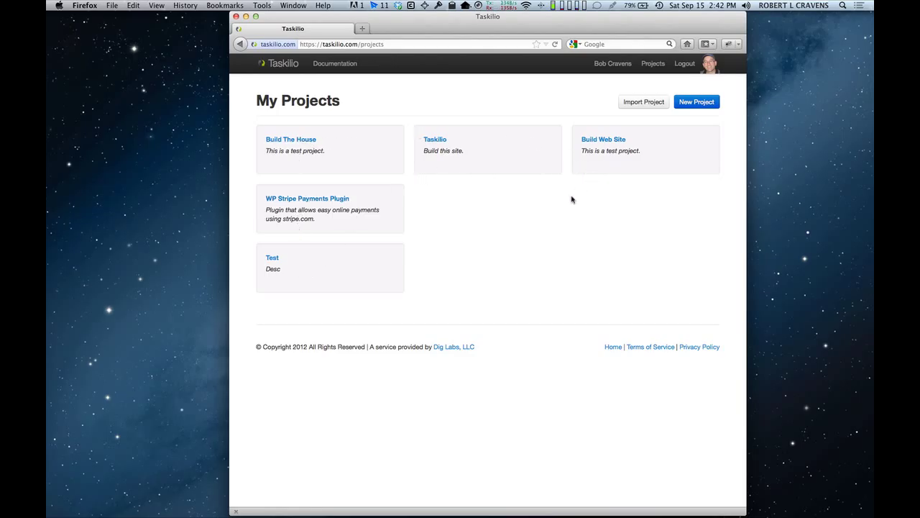
# Step: Open the Build Web Site project and examine its dashboard summary table, cumulative flow charts and burn down charts
pyautogui.click(602, 140)
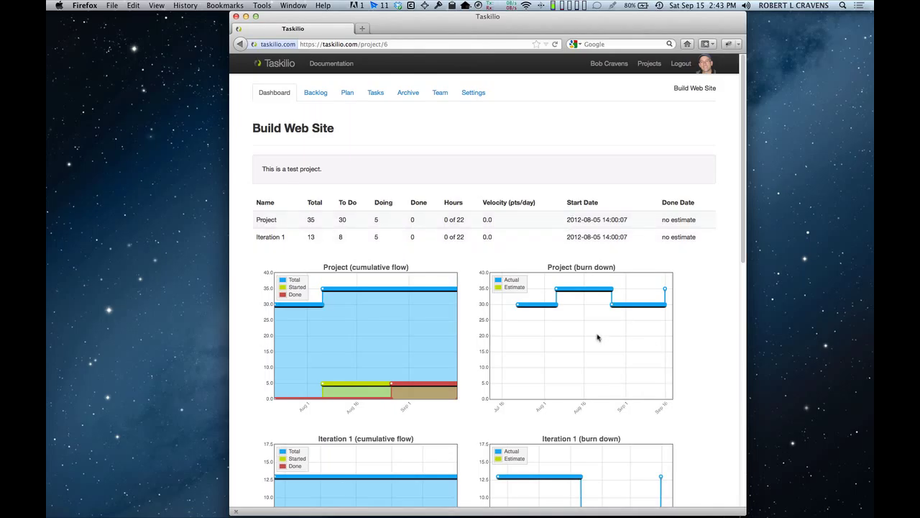
pyautogui.scroll(-2, 539, 326)
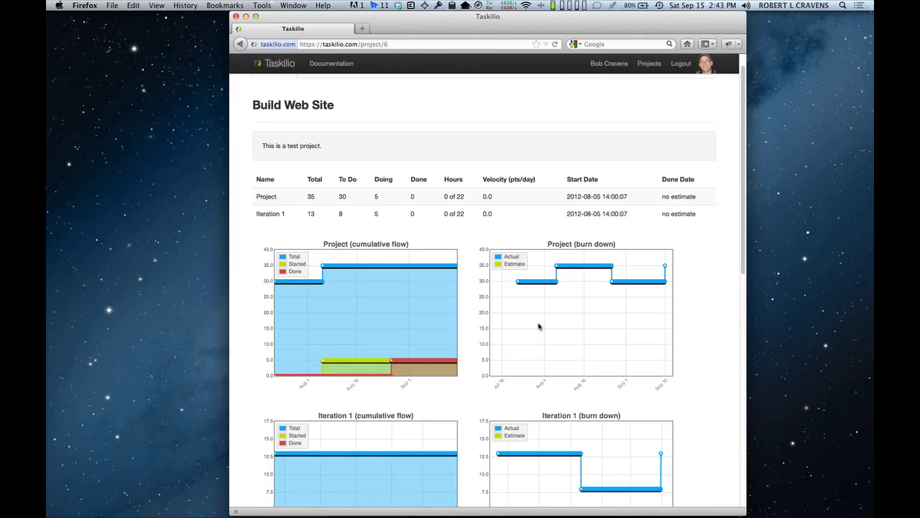
pyautogui.scroll(-5, 535, 335)
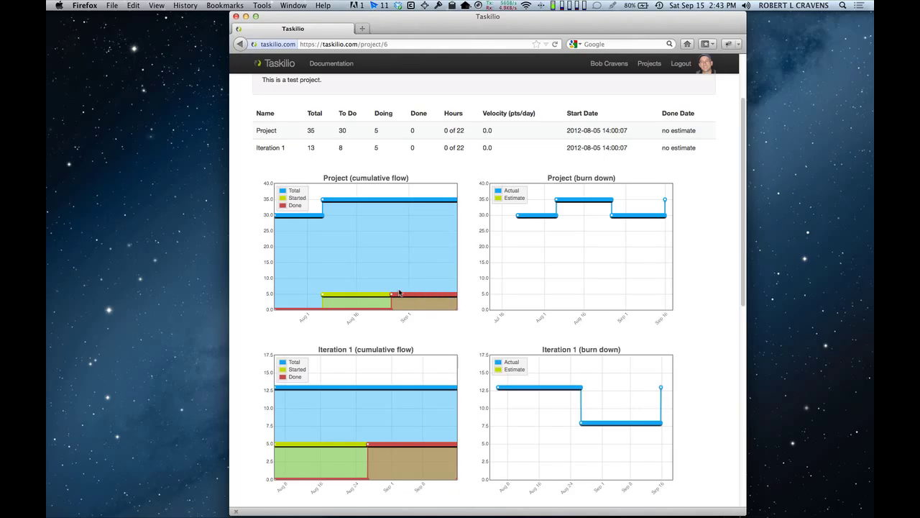
pyautogui.moveTo(450, 203)
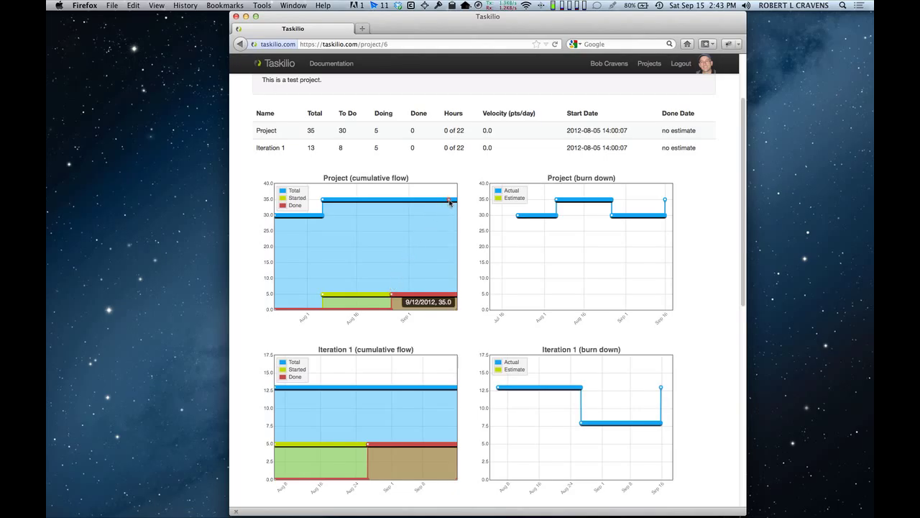
pyautogui.scroll(2, 415, 217)
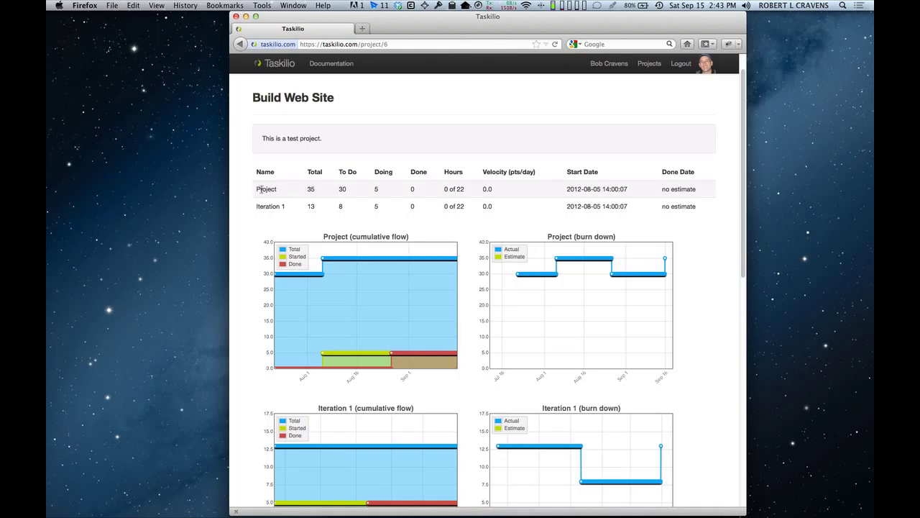
pyautogui.scroll(-3, 267, 264)
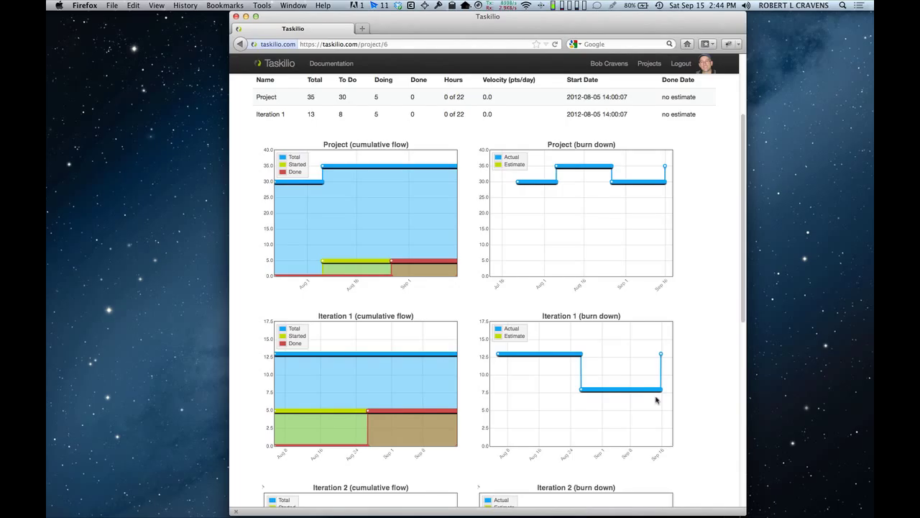
pyautogui.scroll(4, 540, 378)
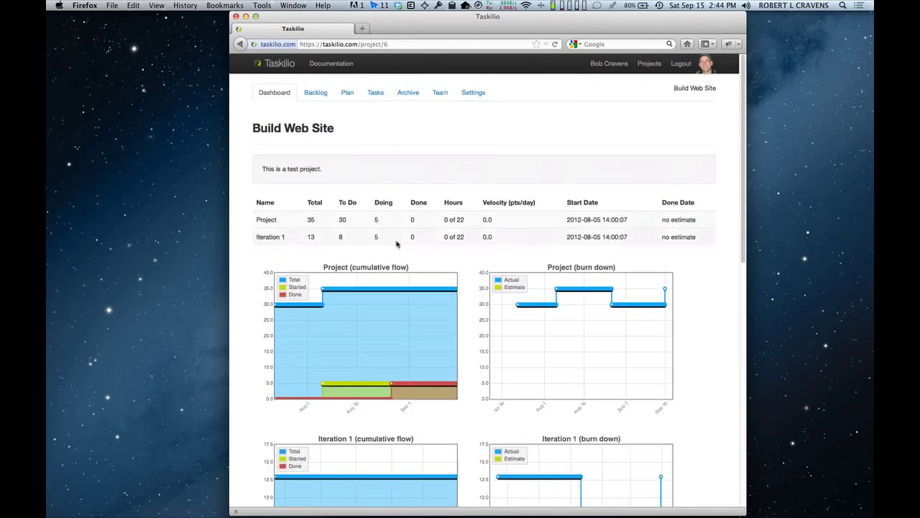
# Step: In the backlog, move New story below Infrastructure and back to the top, and expand and collapse its task list
pyautogui.click(317, 94)
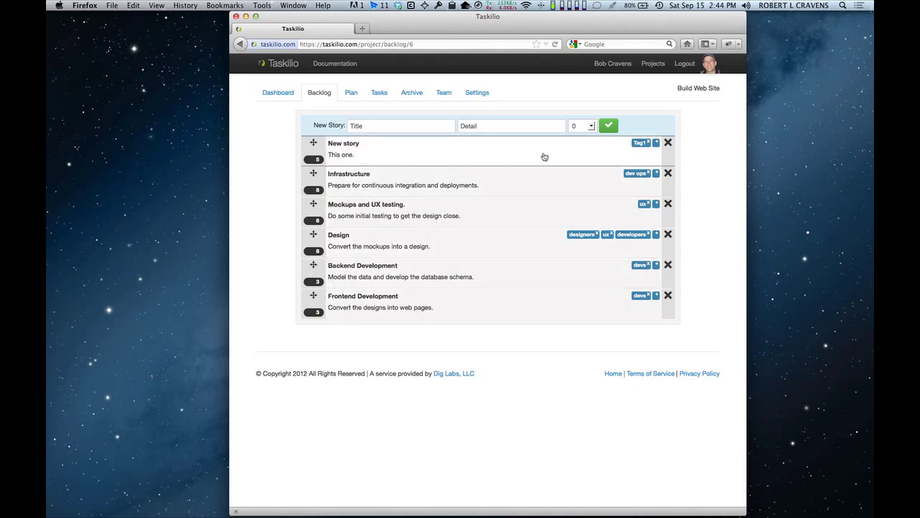
pyautogui.moveTo(558, 156); pyautogui.dragTo(565, 196)
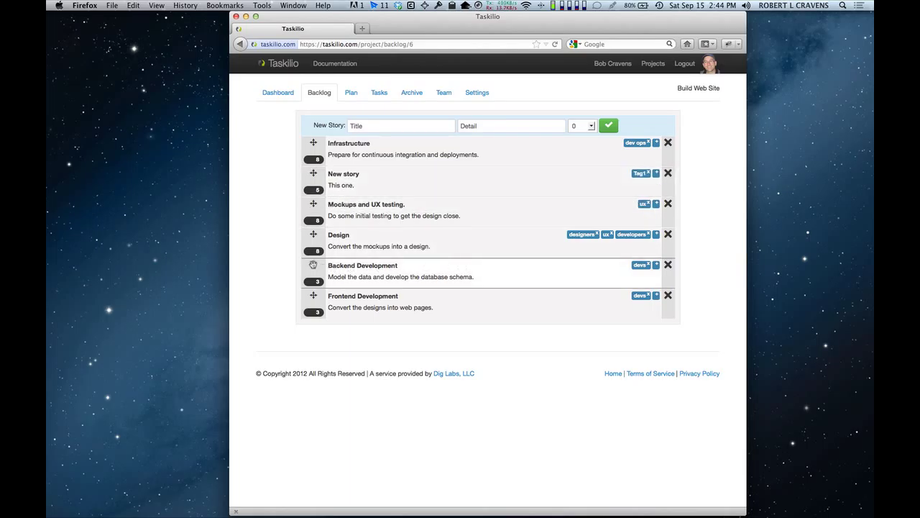
pyautogui.moveTo(572, 182); pyautogui.dragTo(589, 148)
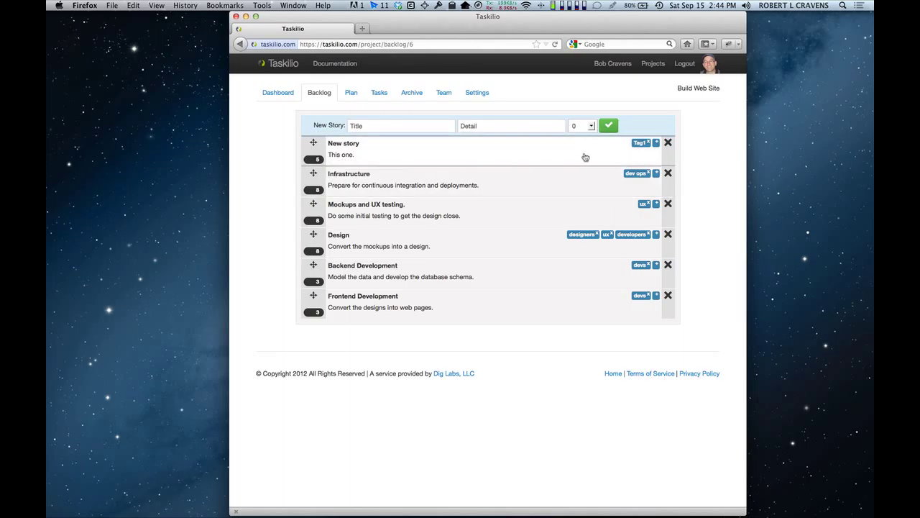
pyautogui.click(585, 157)
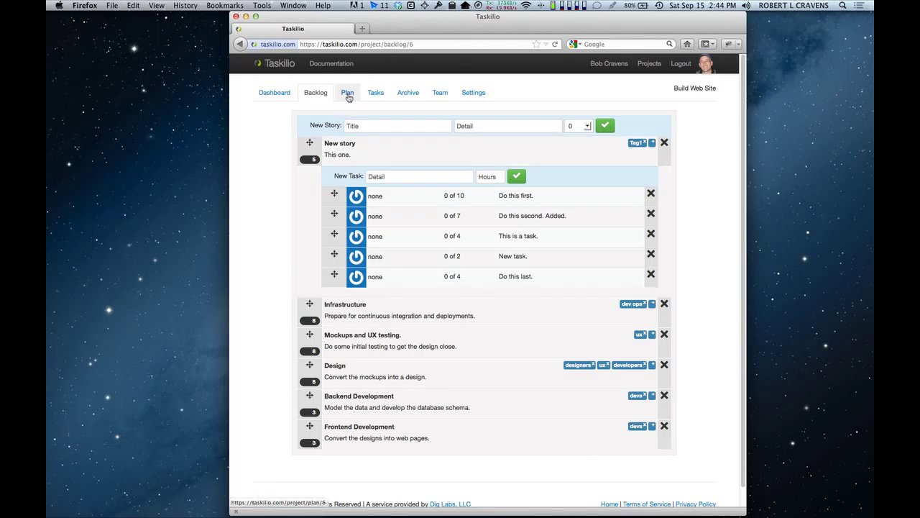
pyautogui.click(612, 151)
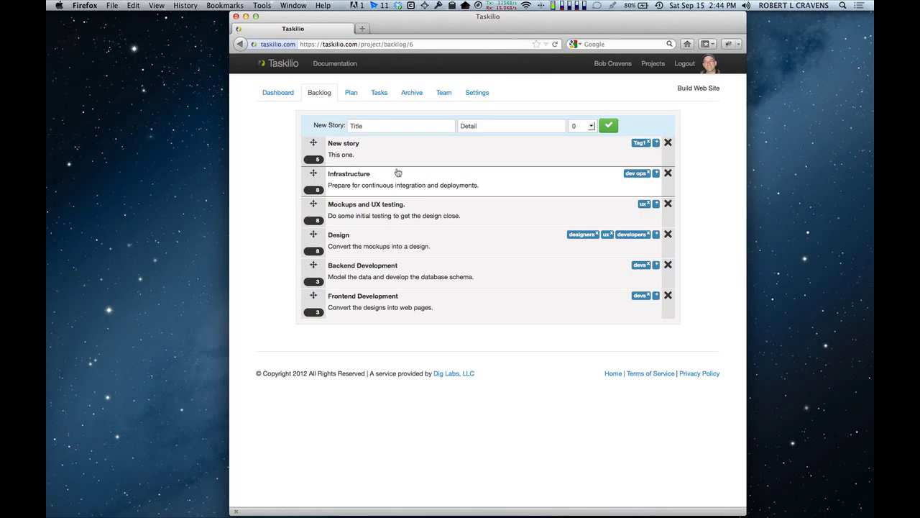
# Step: Delete Iteration 3 from the project plan, returning its stories to Not Planned
pyautogui.click(350, 94)
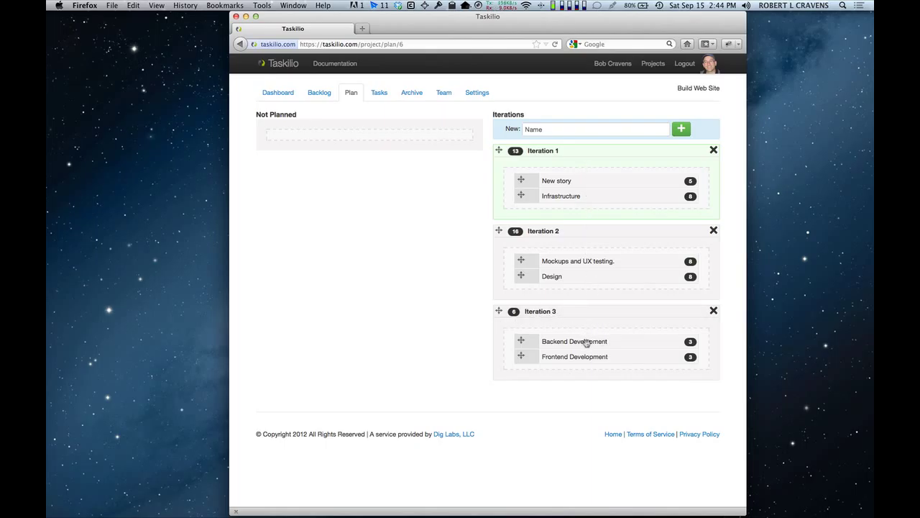
pyautogui.click(713, 310)
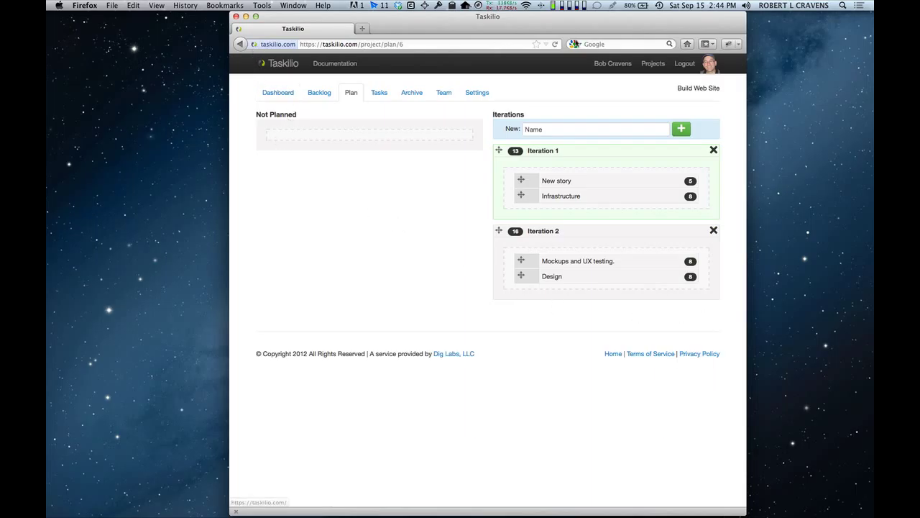
pyautogui.click(280, 64)
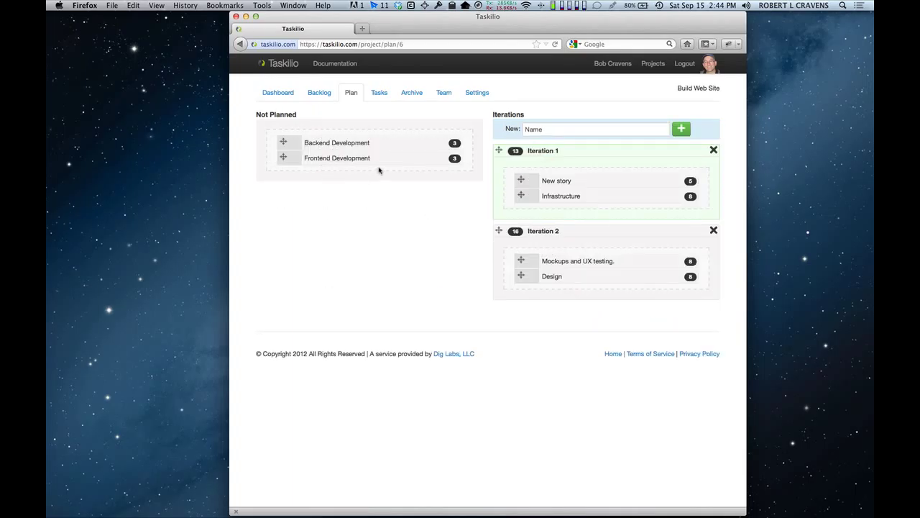
# Step: Create an iteration named Iteration 3 and assign the Backend Development and Frontend Development stories to it
pyautogui.click(551, 129)
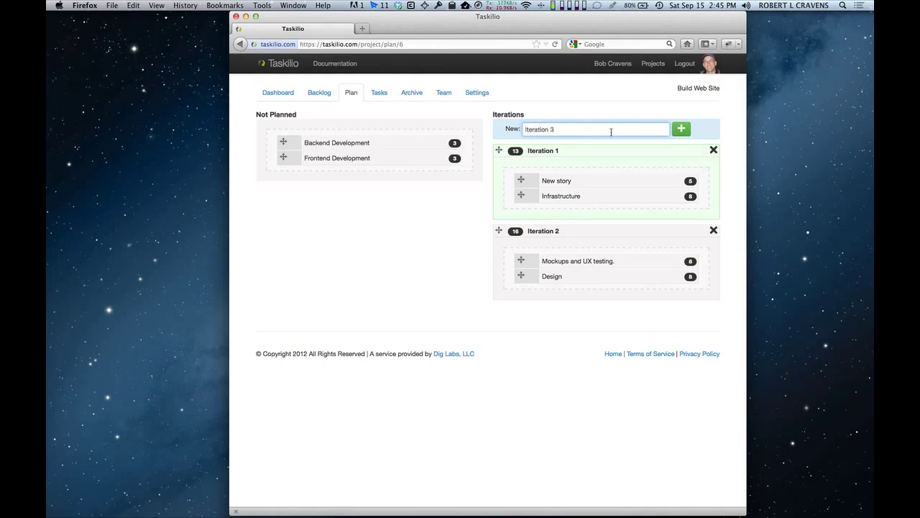
pyautogui.click(675, 131)
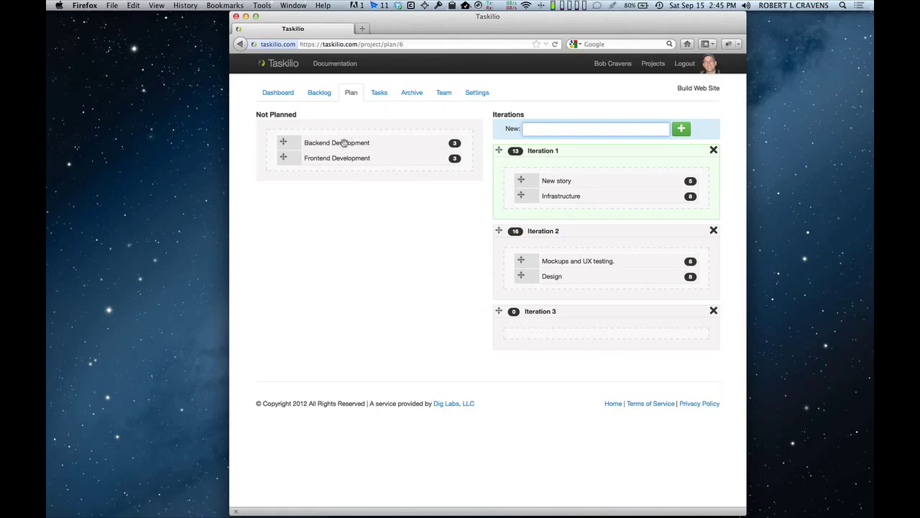
pyautogui.moveTo(345, 142); pyautogui.dragTo(575, 343)
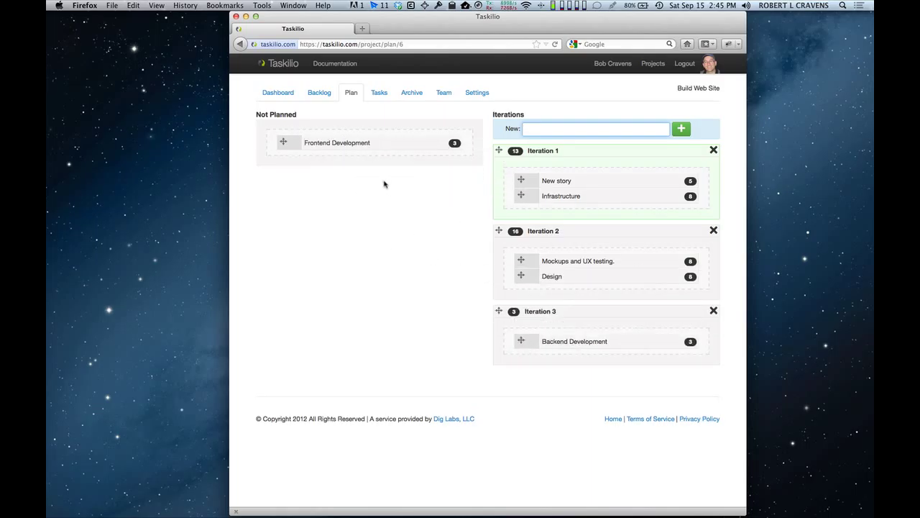
pyautogui.moveTo(374, 143); pyautogui.dragTo(585, 359)
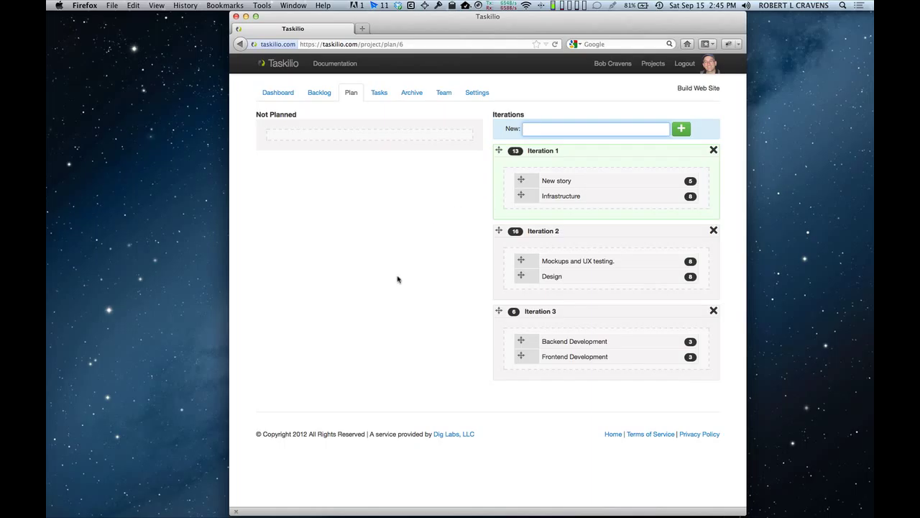
# Step: View the task boards of Iterations 1, 2 and 3, ending on Iteration 1
pyautogui.click(379, 102)
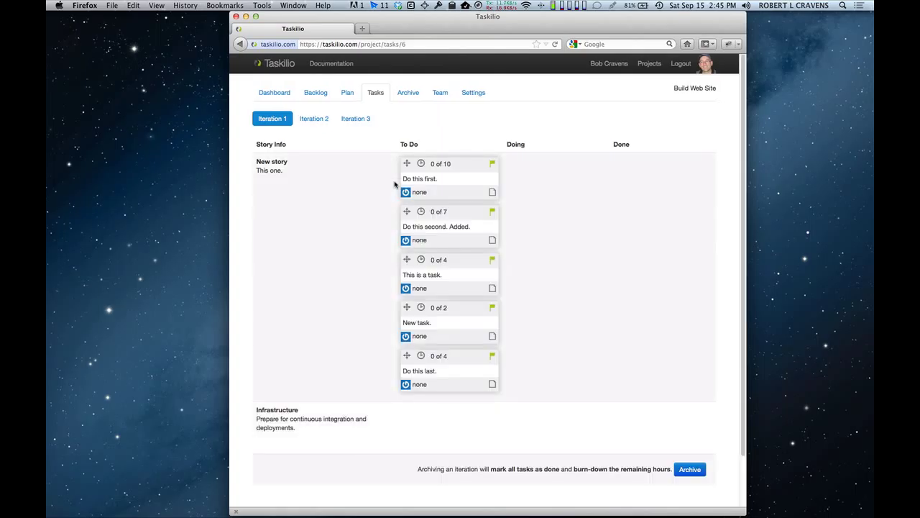
pyautogui.click(316, 118)
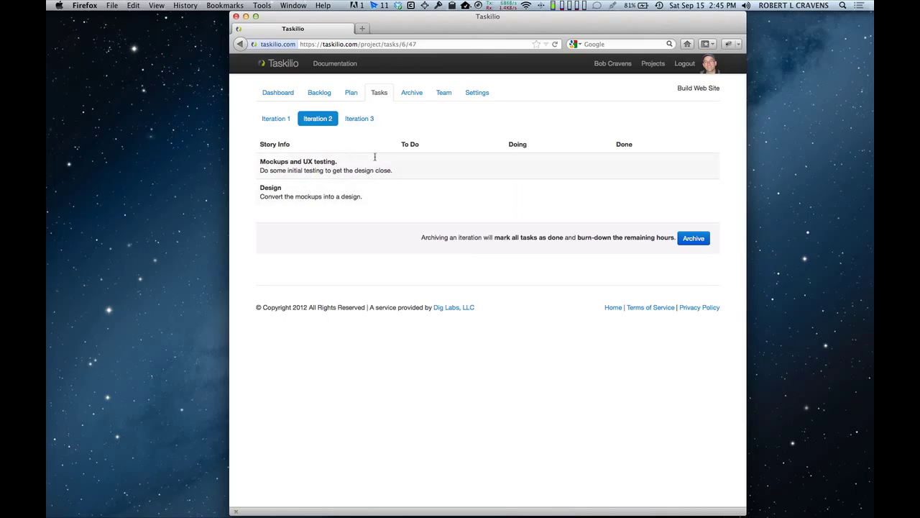
pyautogui.click(360, 118)
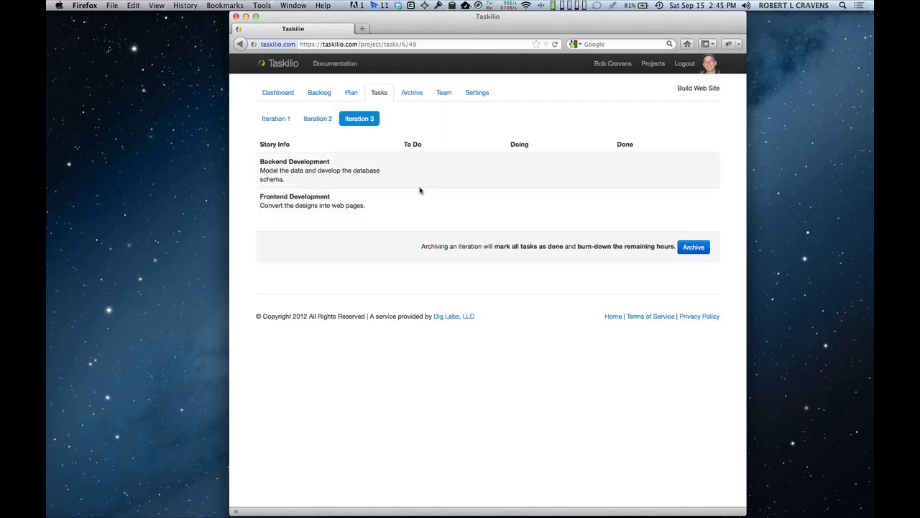
pyautogui.click(278, 119)
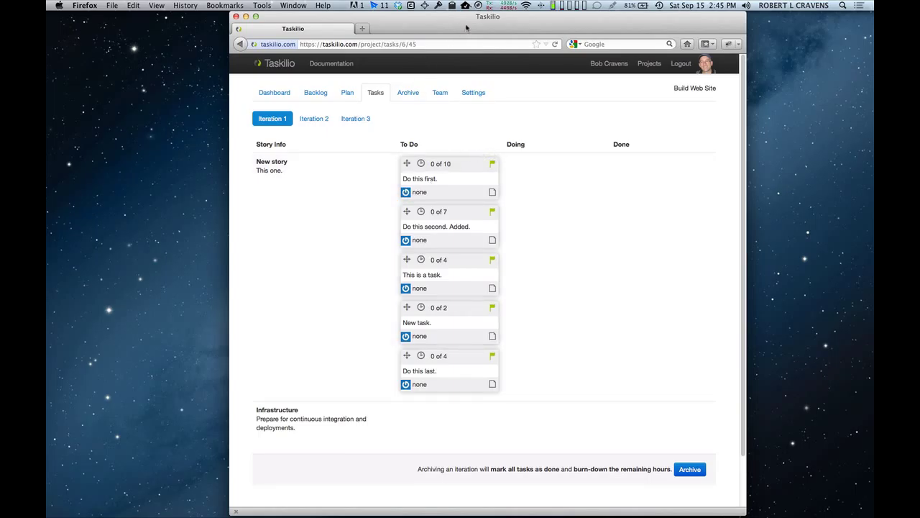
# Step: Arrange the browser windows side by side, with Firefox on the right half of the screen and Chrome on the left half
pyautogui.press('ctrl+alt+super+Right')
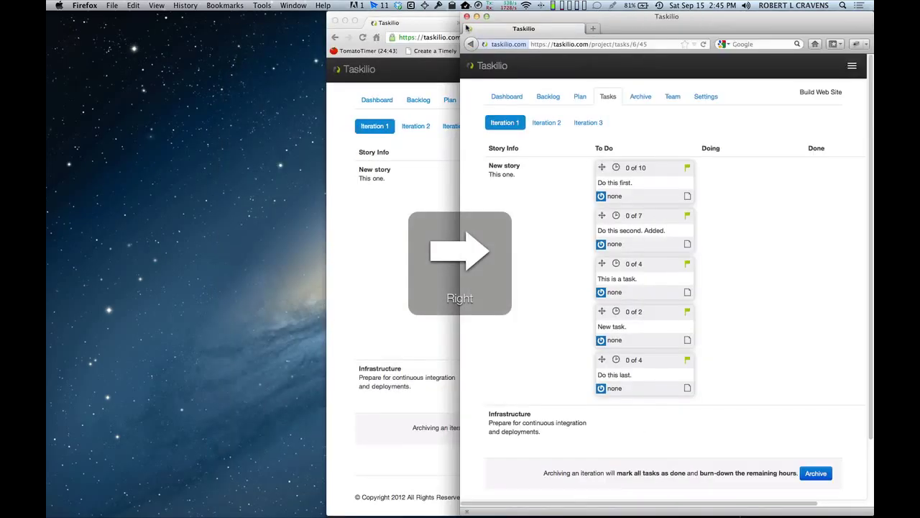
pyautogui.click(357, 225)
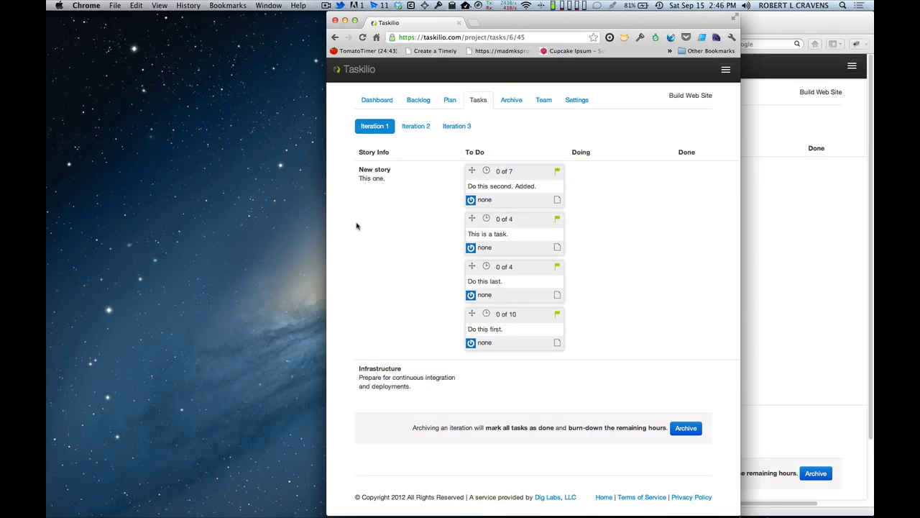
pyautogui.press('ctrl+alt+super+Left')
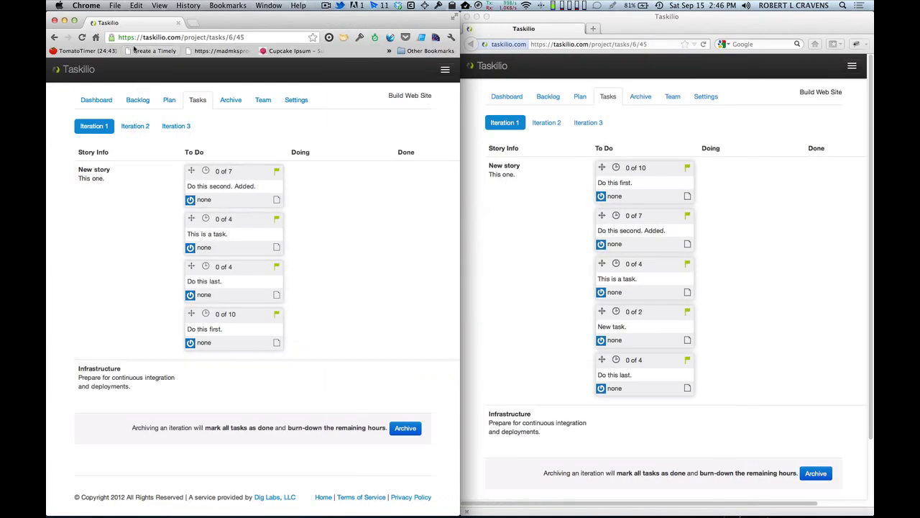
# Step: Reload the Iteration 1 task board in Chrome to synchronise it with the Firefox board
pyautogui.click(82, 37)
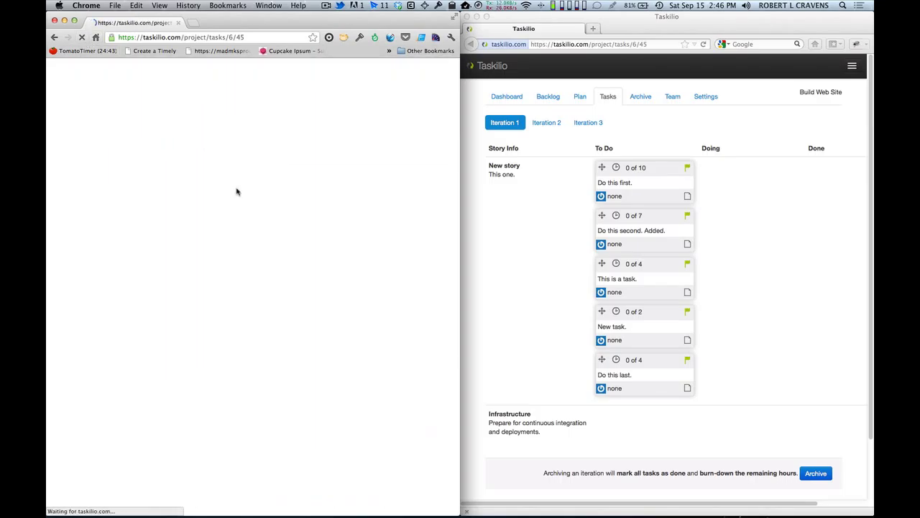
pyautogui.click(665, 28)
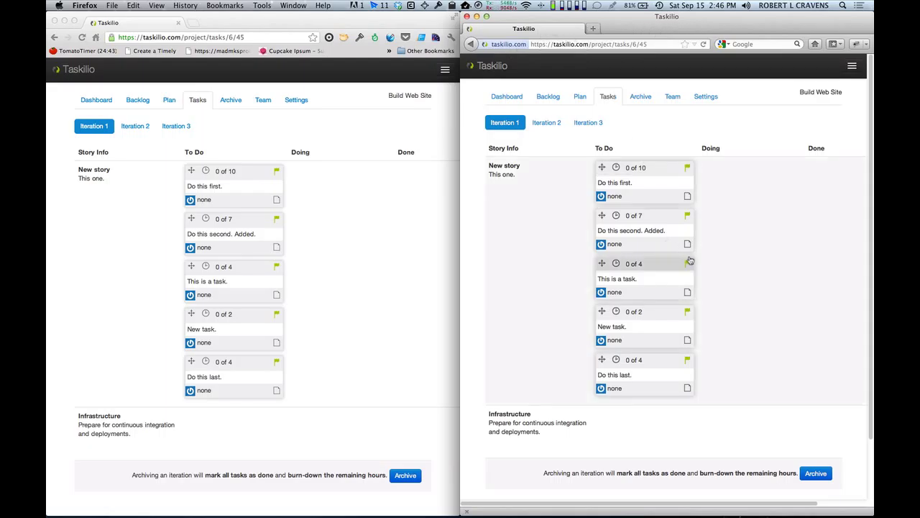
pyautogui.click(241, 36)
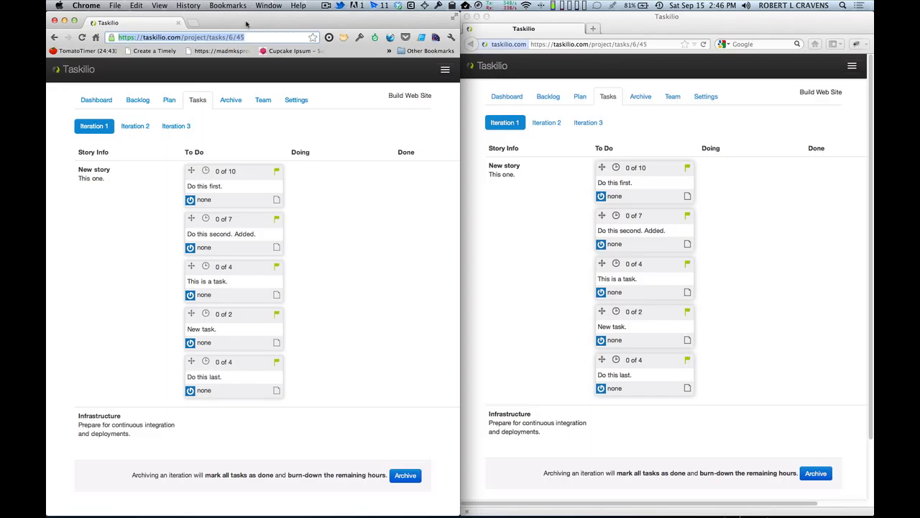
# Step: Move the "Do this first." task from To Do to Doing on the Firefox board
pyautogui.click(649, 19)
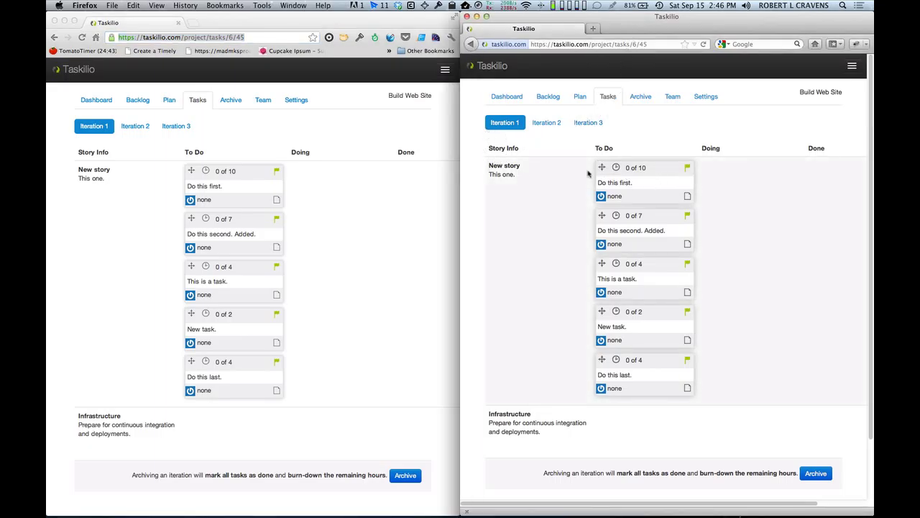
pyautogui.moveTo(648, 180); pyautogui.dragTo(755, 169)
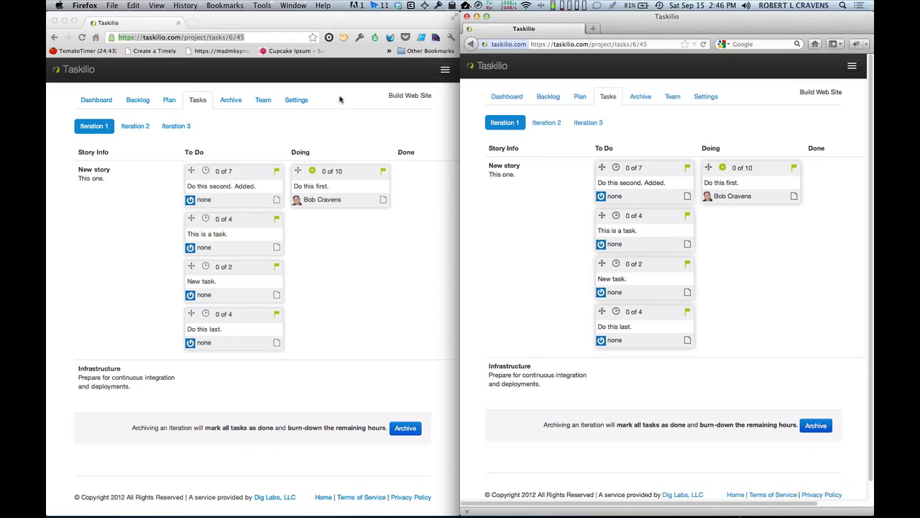
pyautogui.click(358, 26)
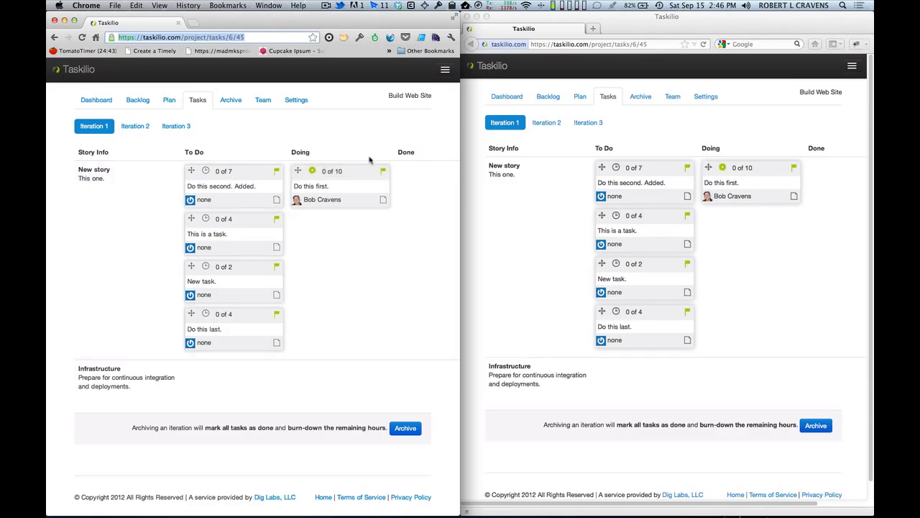
# Step: Set the "Do this first." task's total hours to 20 and its completed hours to 10 in Firefox
pyautogui.click(755, 123)
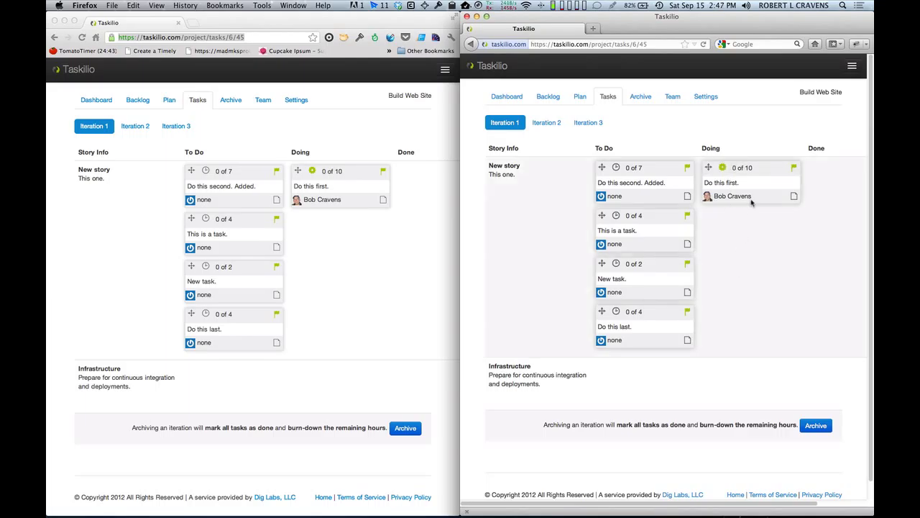
pyautogui.click(747, 170)
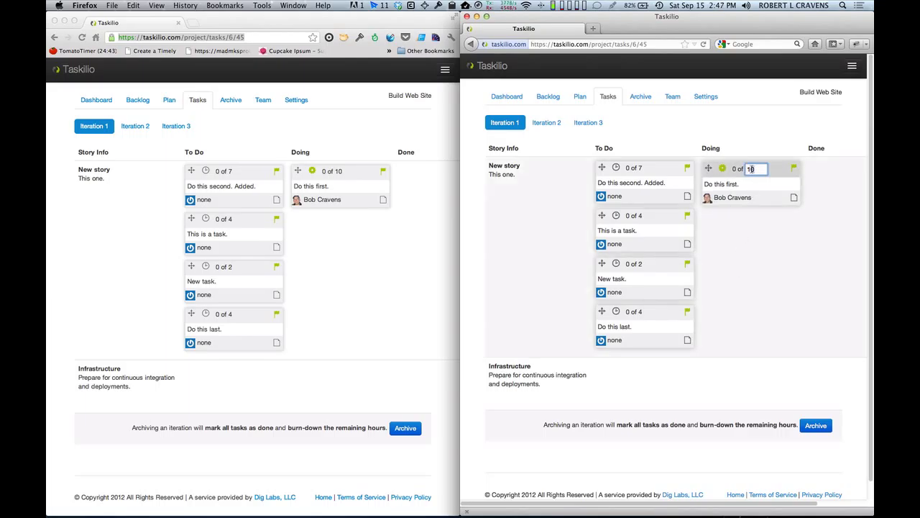
pyautogui.click(747, 169)
pyautogui.press('Tab')
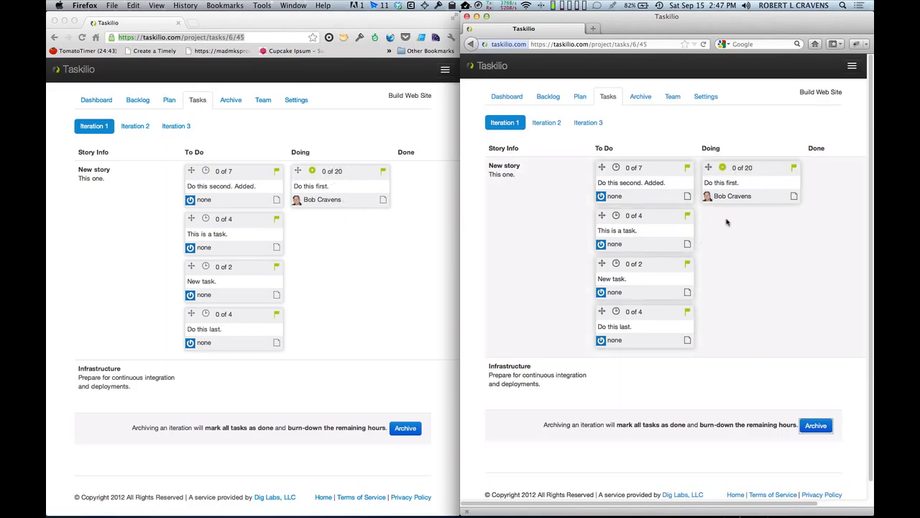
pyautogui.click(736, 170)
pyautogui.click(748, 172)
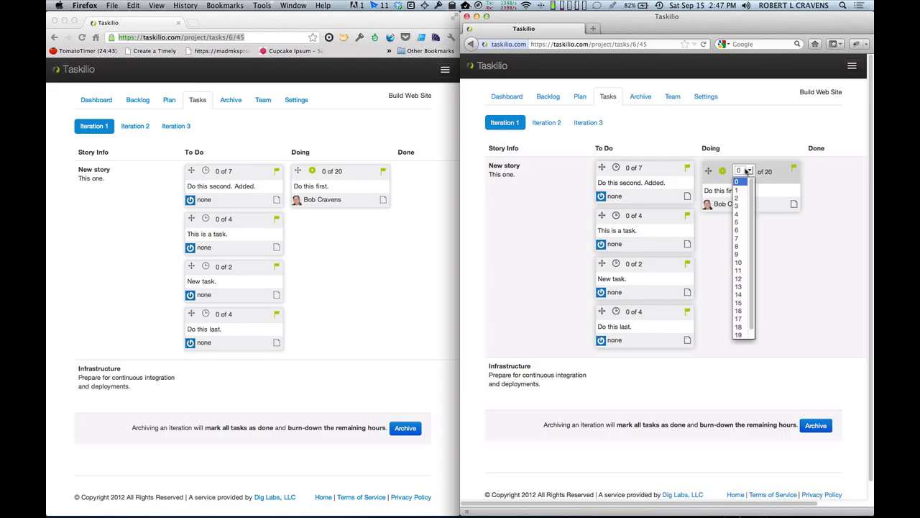
pyautogui.click(743, 262)
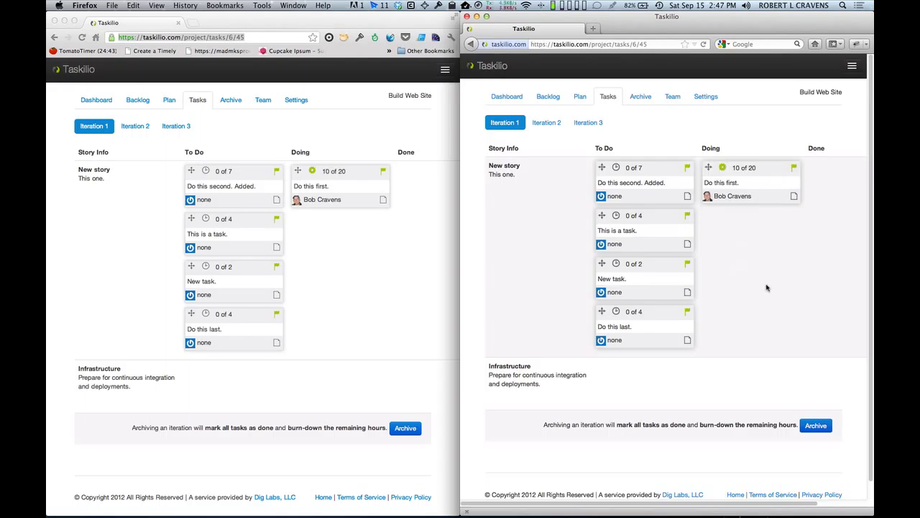
# Step: Turn the "Do this first." task's flag red and set it back to green
pyautogui.click(794, 168)
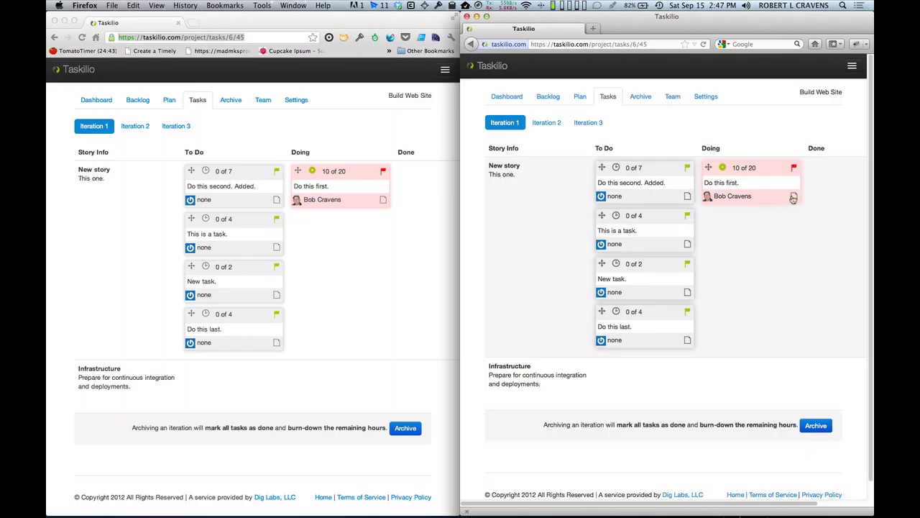
pyautogui.click(793, 169)
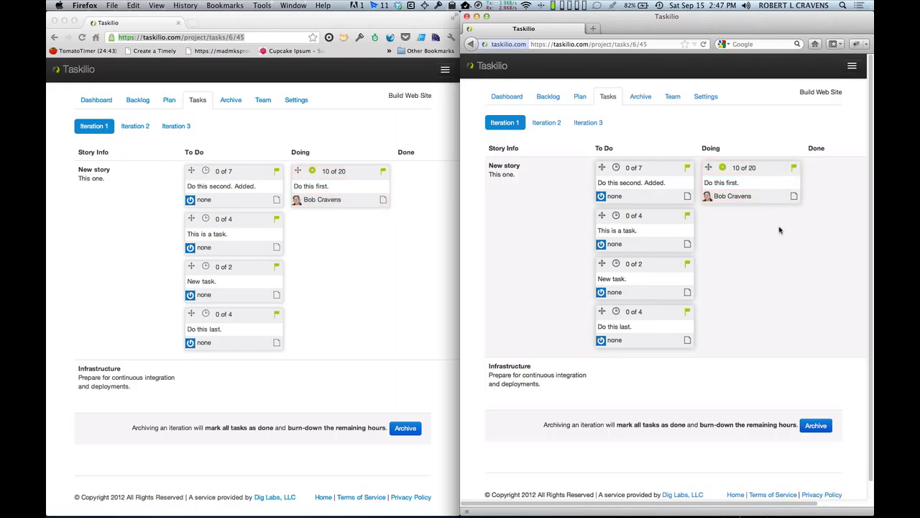
# Step: Add the note "Here is note." to the "Do this first." task
pyautogui.click(794, 197)
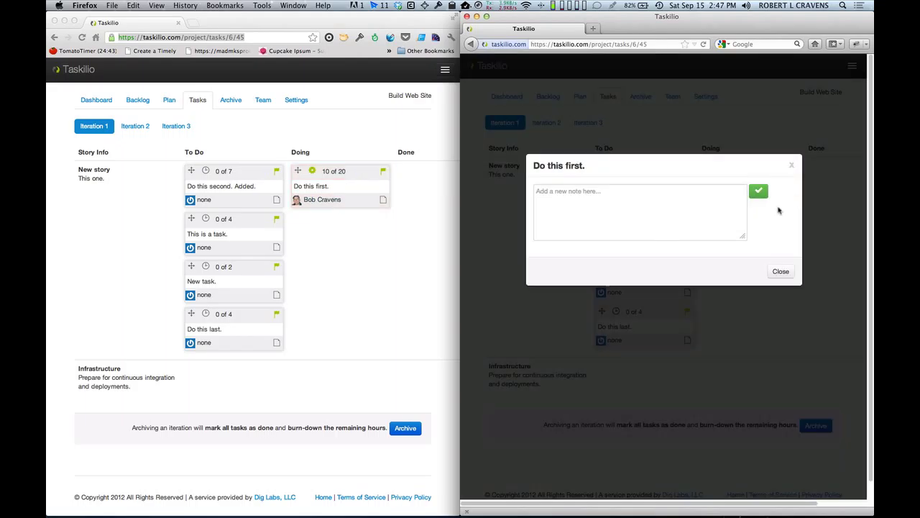
pyautogui.click(683, 205)
pyautogui.write('Here is note.')
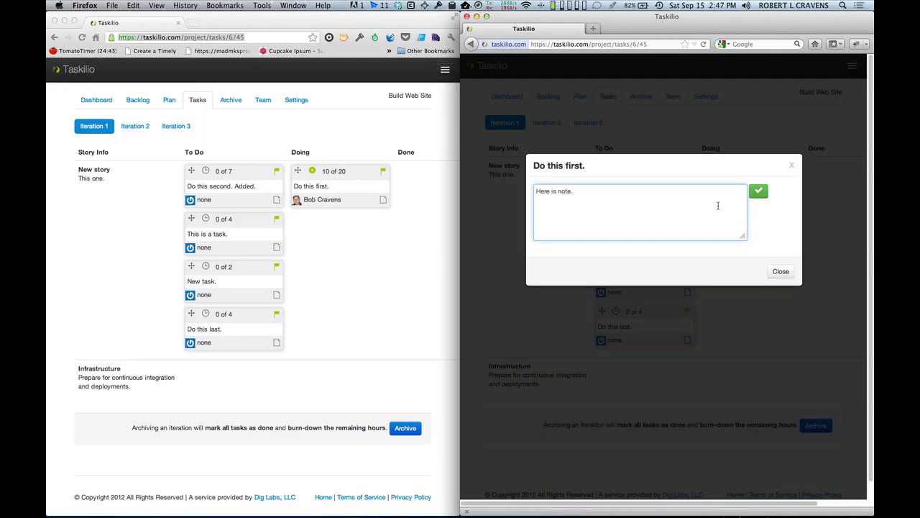
pyautogui.click(757, 193)
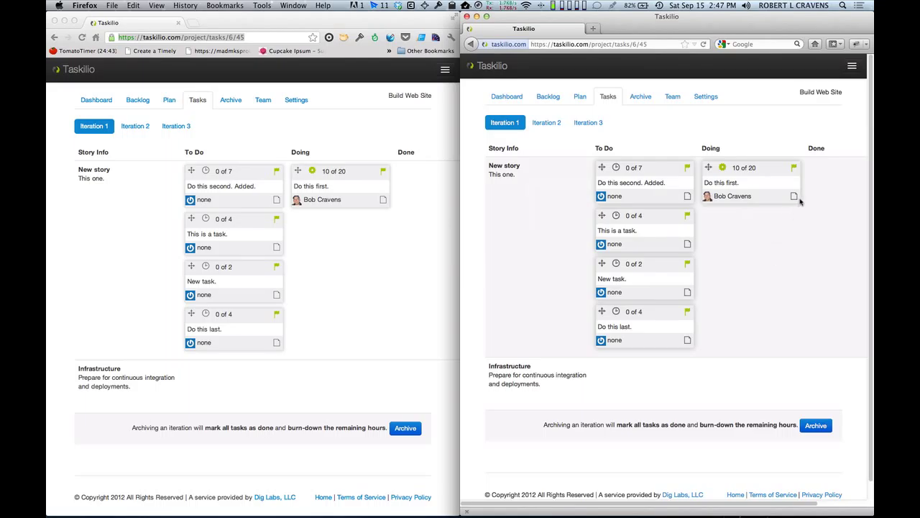
# Step: Check the notes of the "Do this first." task in Chrome and close them
pyautogui.click(382, 200)
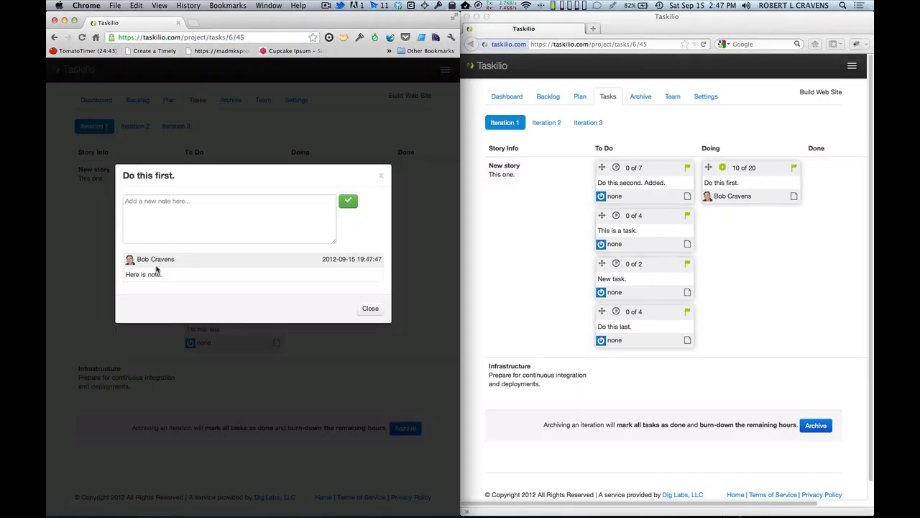
pyautogui.moveTo(166, 279); pyautogui.dragTo(136, 277)
pyautogui.click(366, 309)
# Step: Move "Do this first." to Done and "Do this second. Added." to Doing on the Firefox board
pyautogui.click(772, 287)
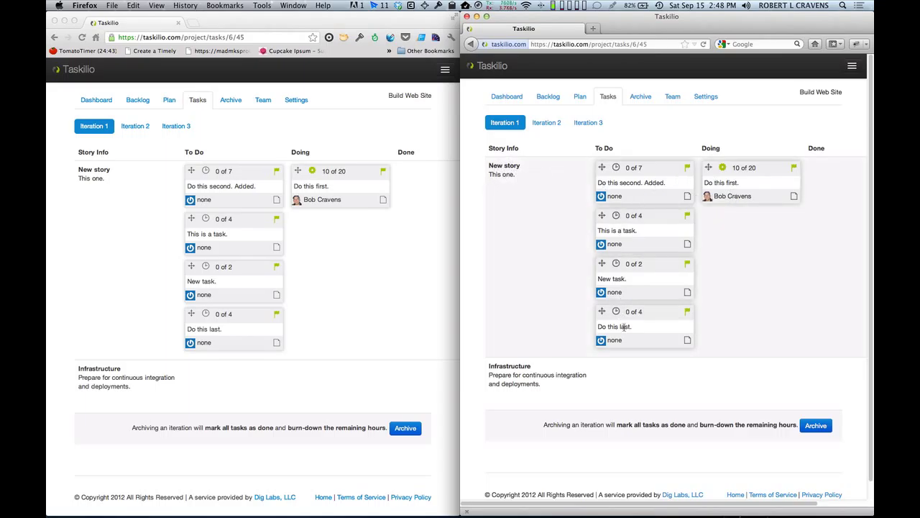
pyautogui.moveTo(765, 169); pyautogui.dragTo(850, 170)
pyautogui.moveTo(657, 169); pyautogui.dragTo(740, 167)
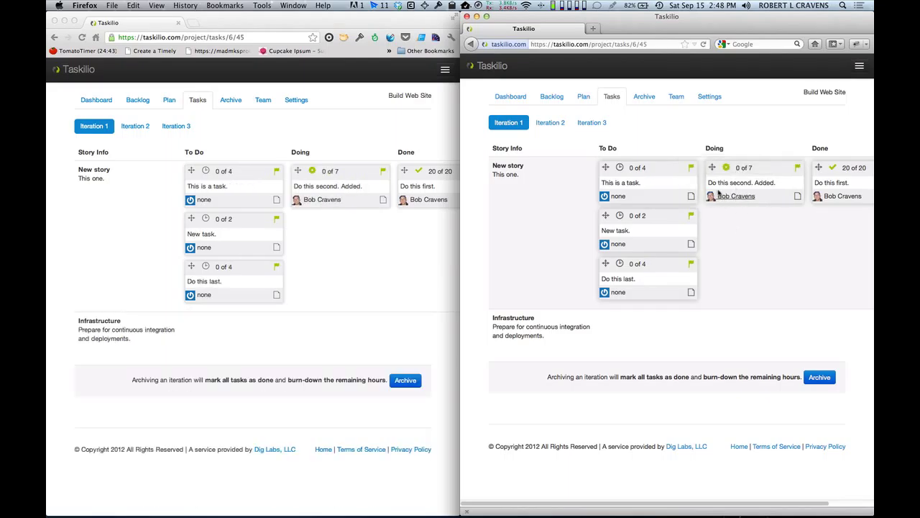
# Step: Set the completed hours of the "Do this second. Added." task to 5
pyautogui.click(739, 169)
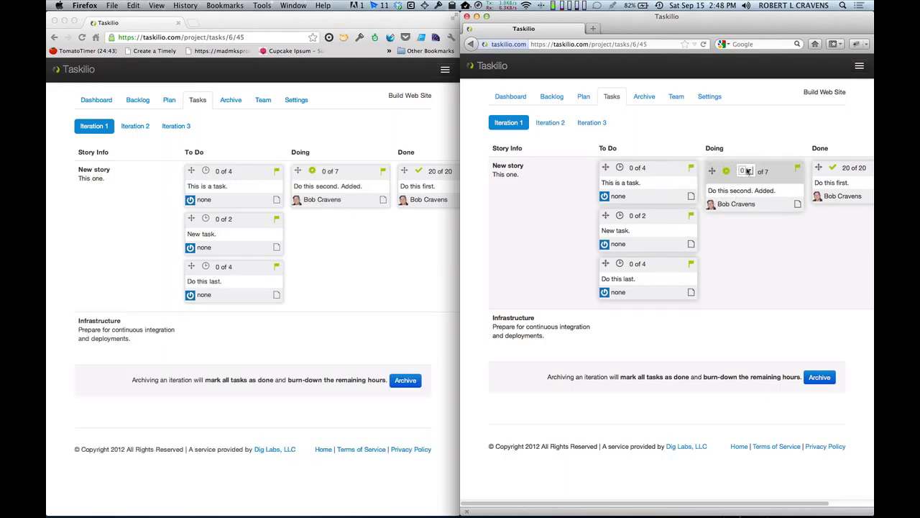
pyautogui.click(748, 171)
pyautogui.click(746, 217)
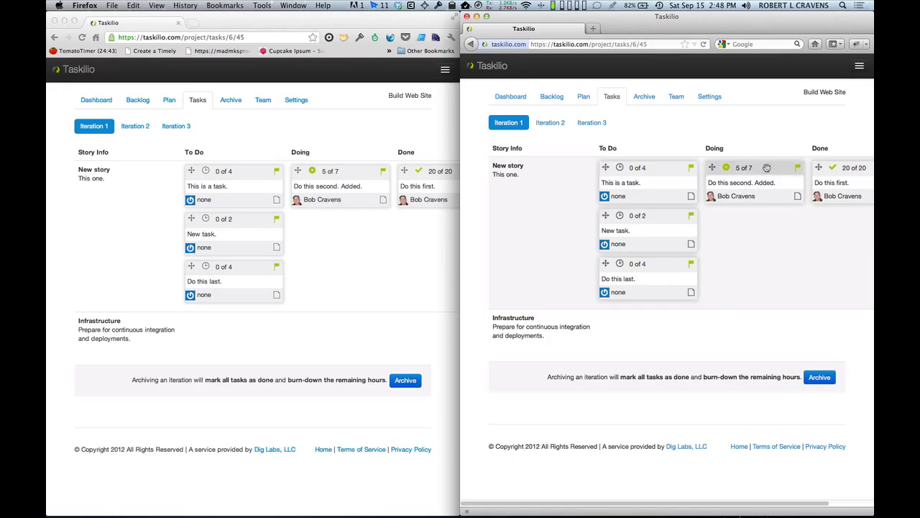
# Step: Move the tasks "Do this second. Added." and "This is a task." to Done
pyautogui.moveTo(766, 168); pyautogui.dragTo(851, 169)
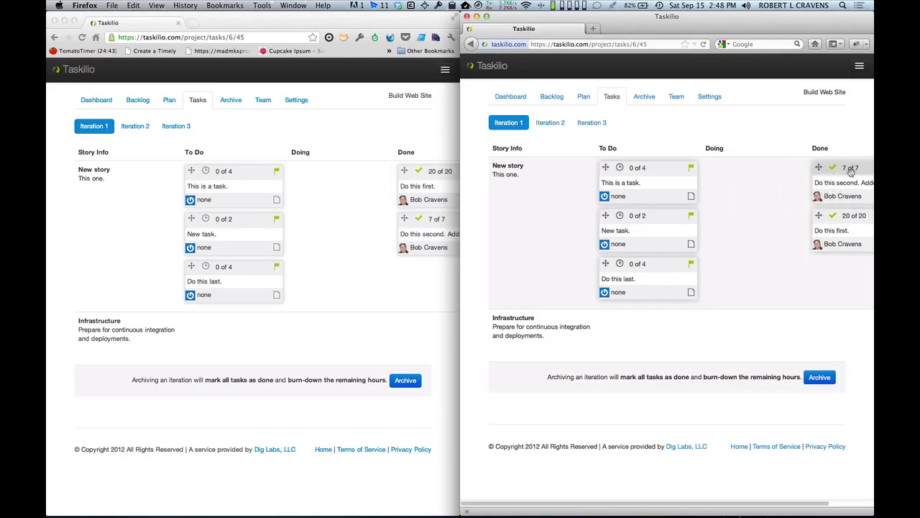
pyautogui.moveTo(696, 166); pyautogui.dragTo(848, 168)
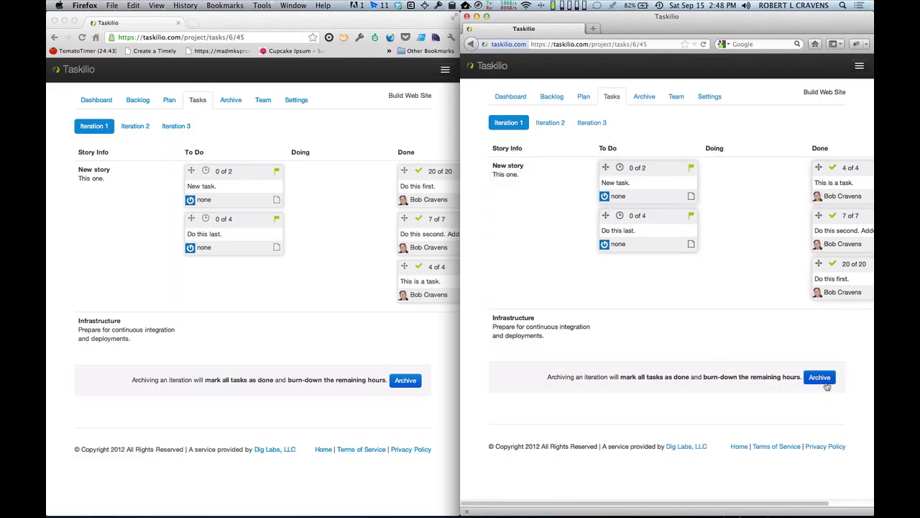
# Step: View the project's iteration archive, team page and settings page
pyautogui.click(643, 98)
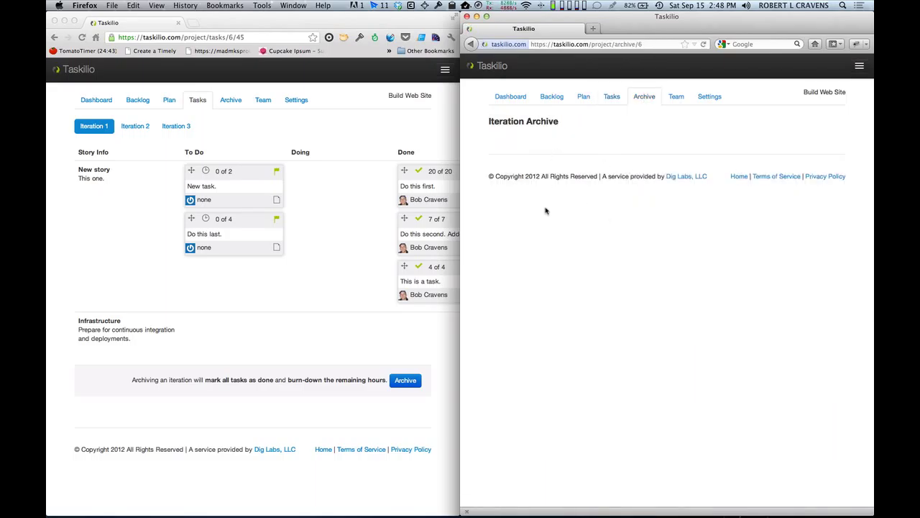
pyautogui.click(676, 97)
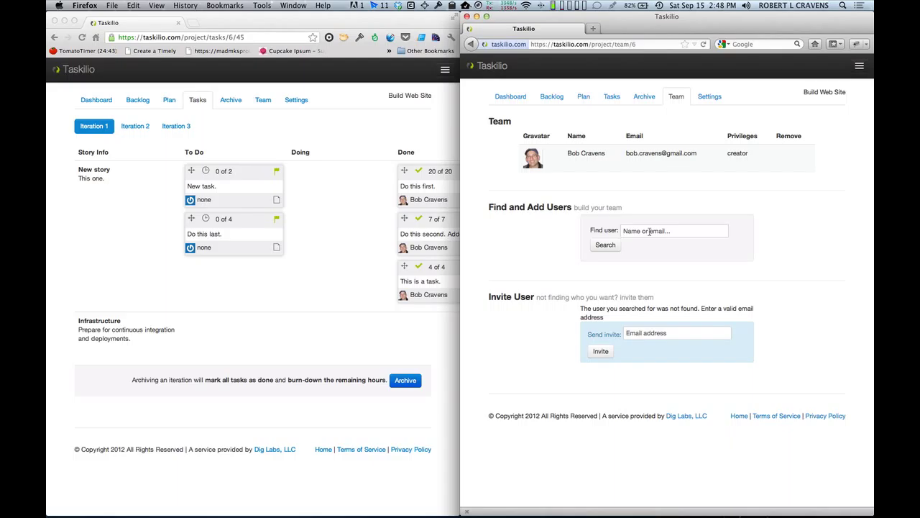
pyautogui.click(708, 98)
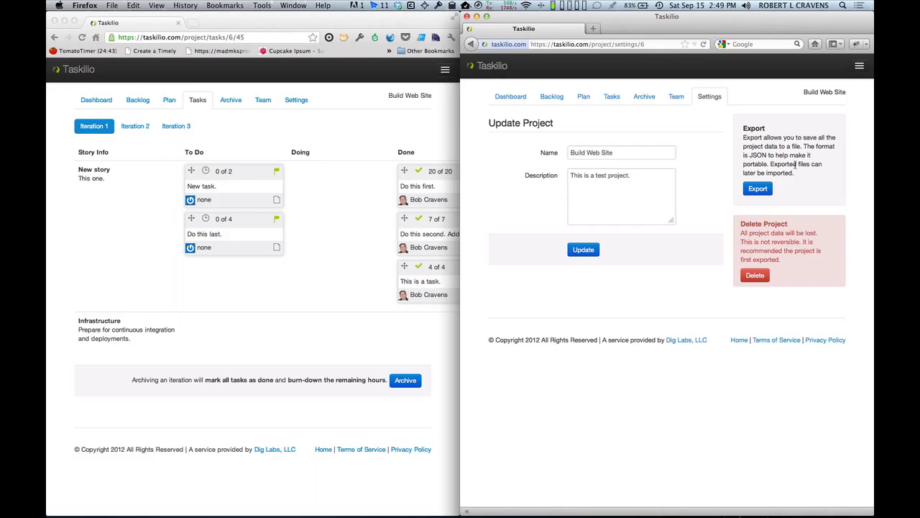
# Step: Search for users by surname on the team page and add the second matching person to the project
pyautogui.click(676, 96)
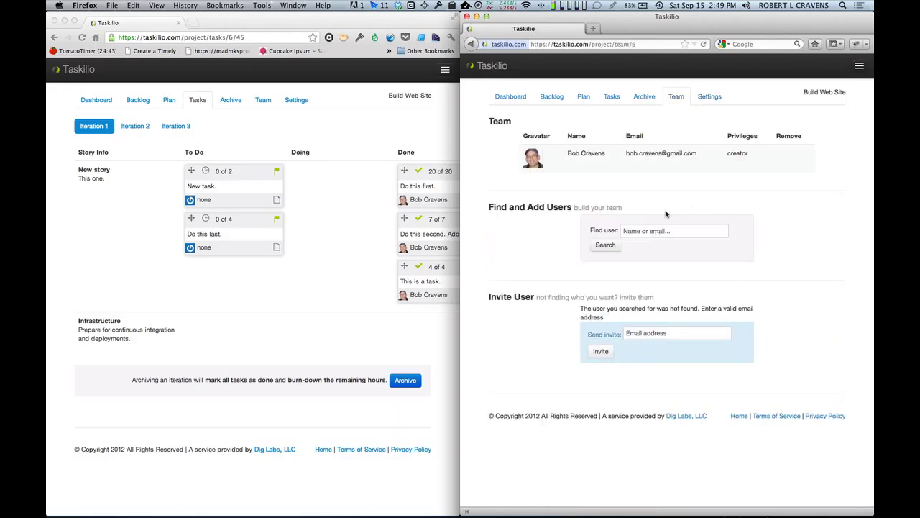
pyautogui.click(656, 231)
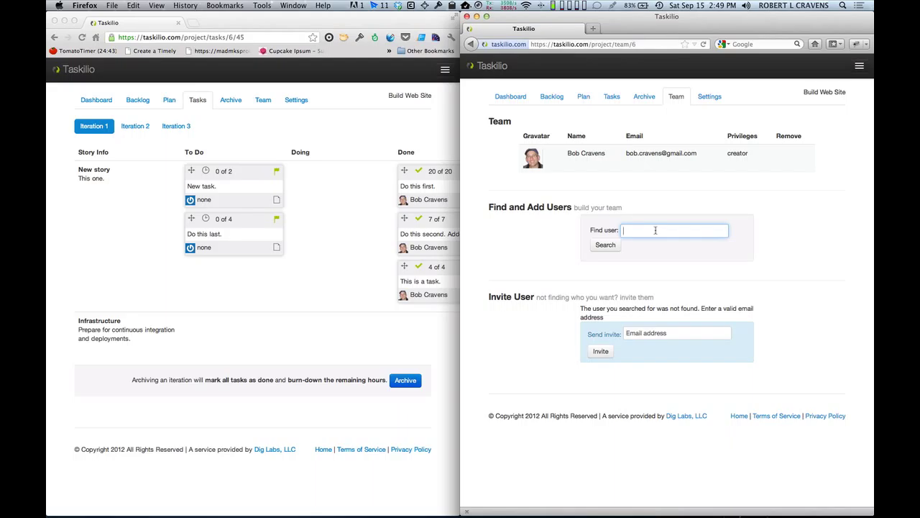
pyautogui.write('cravens')
pyautogui.click(605, 244)
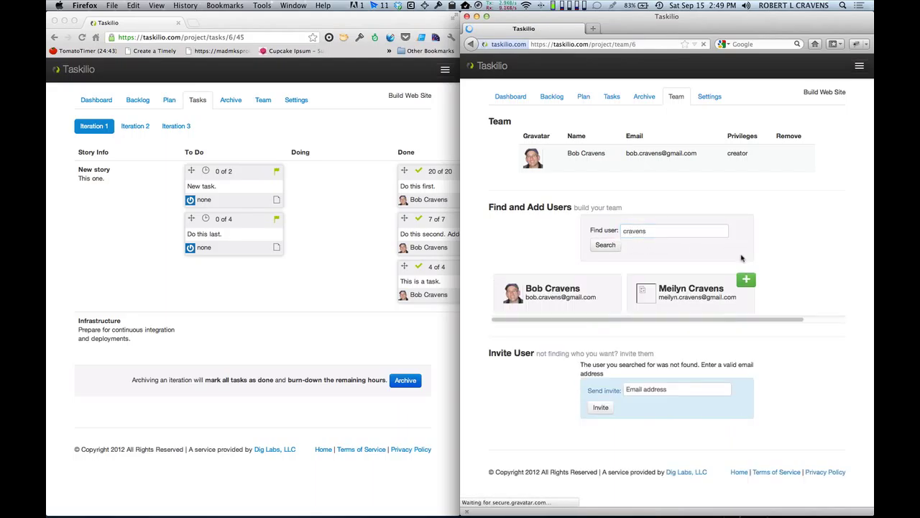
pyautogui.click(746, 279)
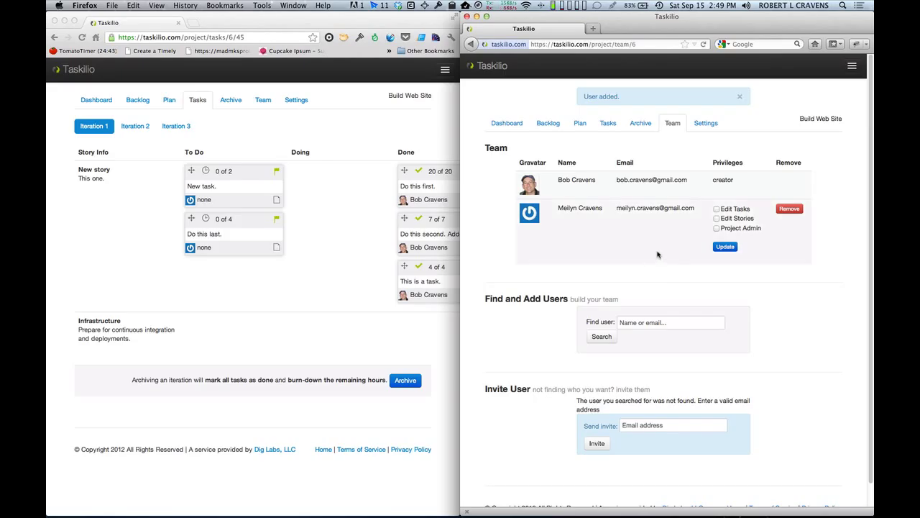
# Step: Select the Edit Tasks, Edit Stories and Project Admin privileges for the added member, and remove that member from the team
pyautogui.click(717, 209)
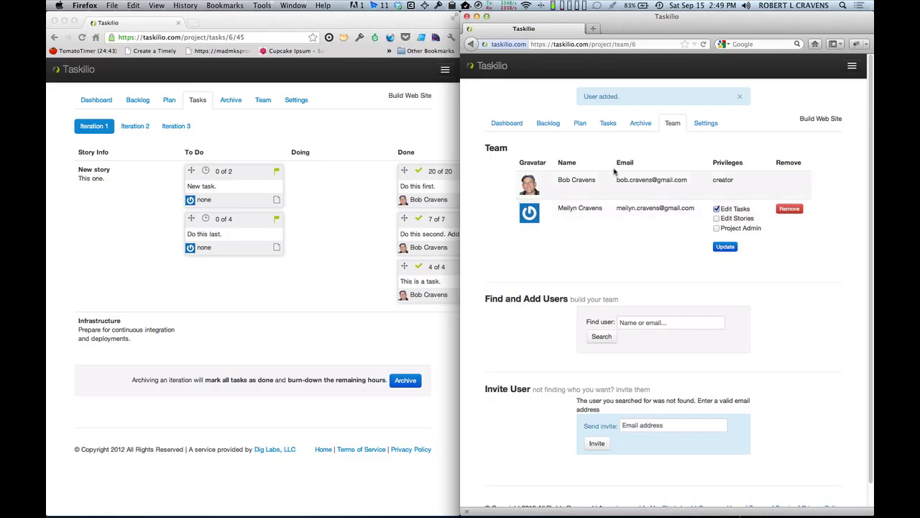
pyautogui.click(328, 123)
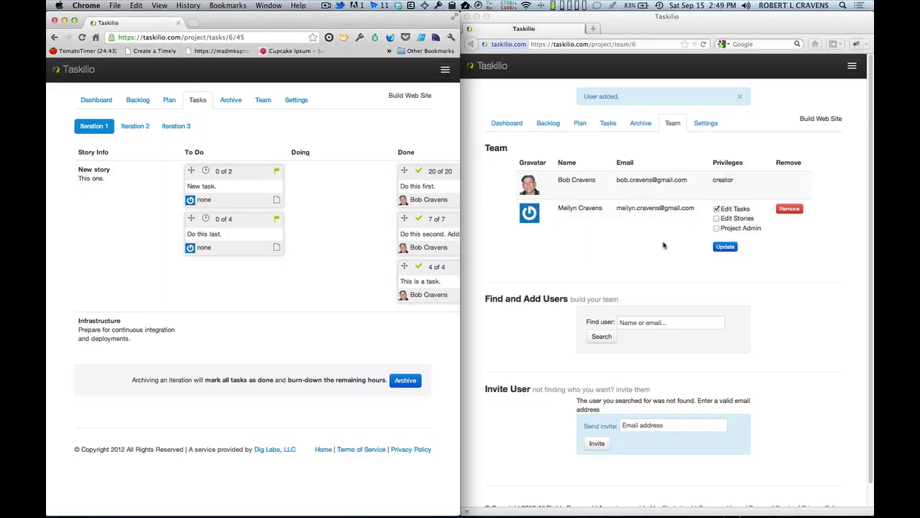
pyautogui.click(717, 220)
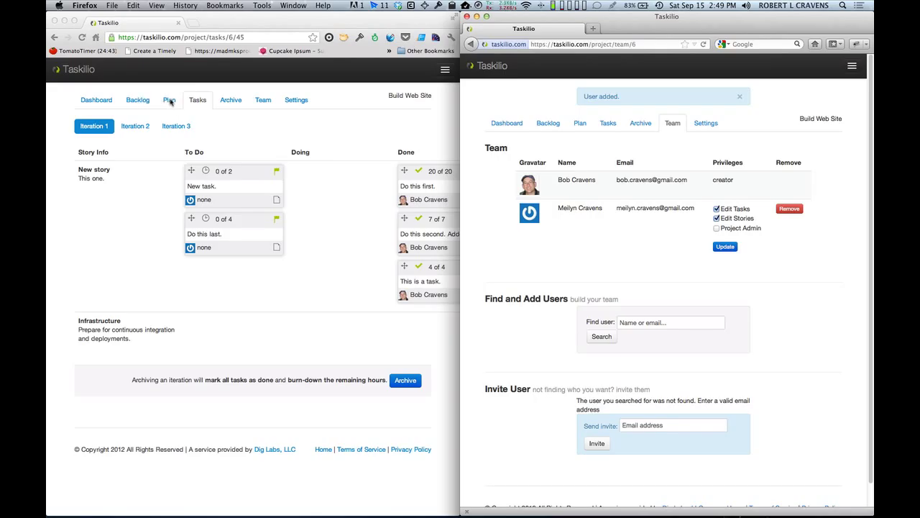
pyautogui.click(719, 227)
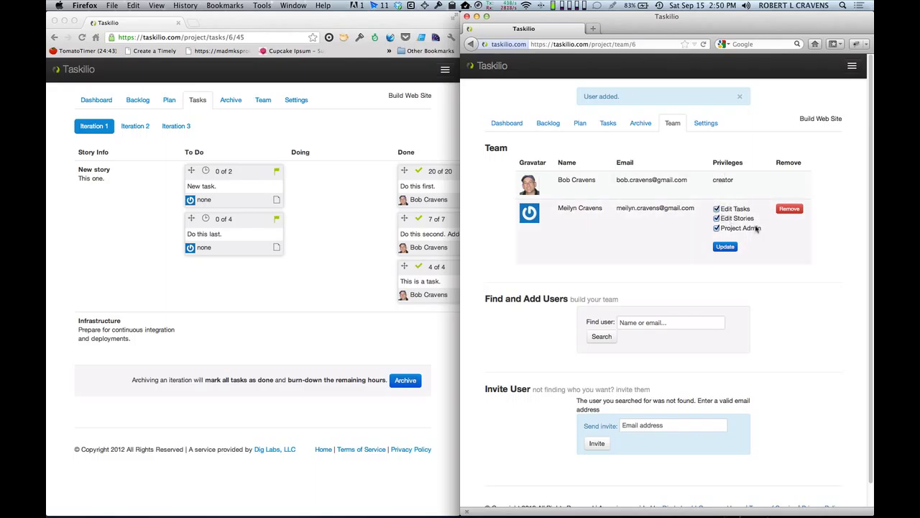
pyautogui.click(792, 208)
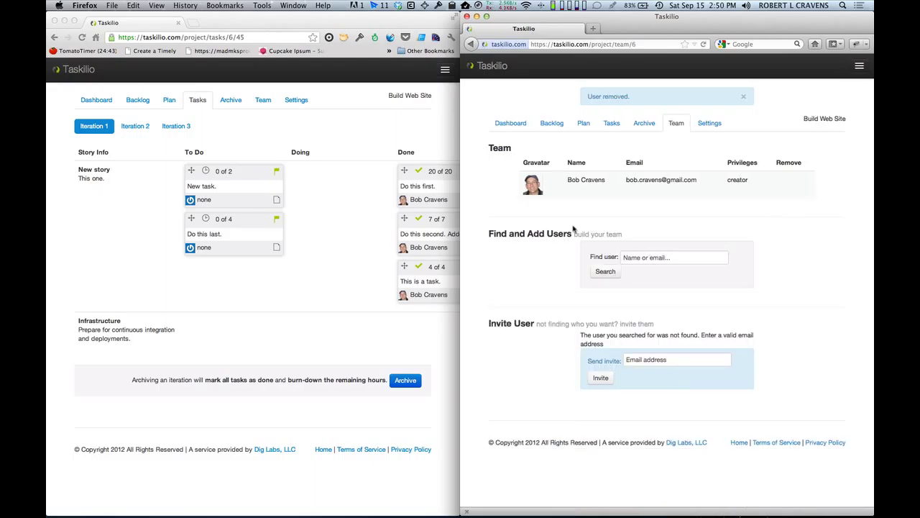
# Step: Open the Build Web Site dashboard and widen the Firefox window over the Chrome window
pyautogui.click(510, 123)
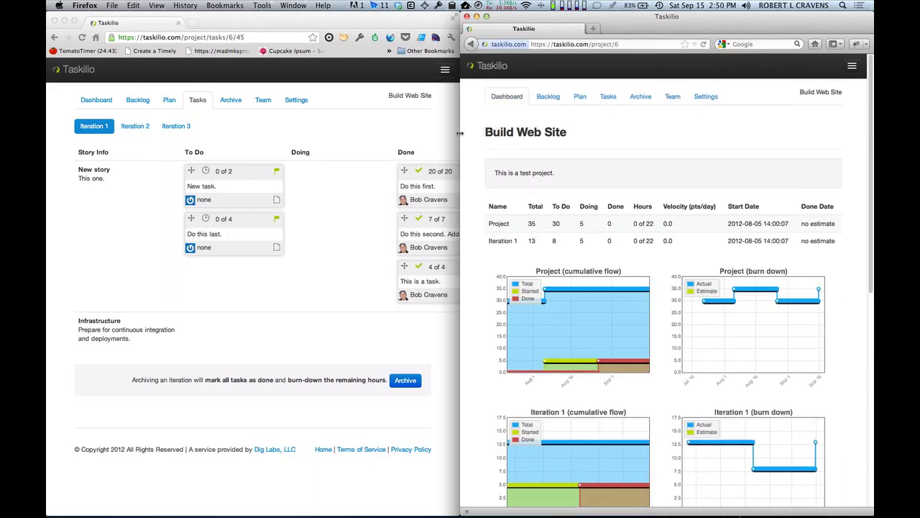
pyautogui.moveTo(460, 133); pyautogui.dragTo(558, 122)
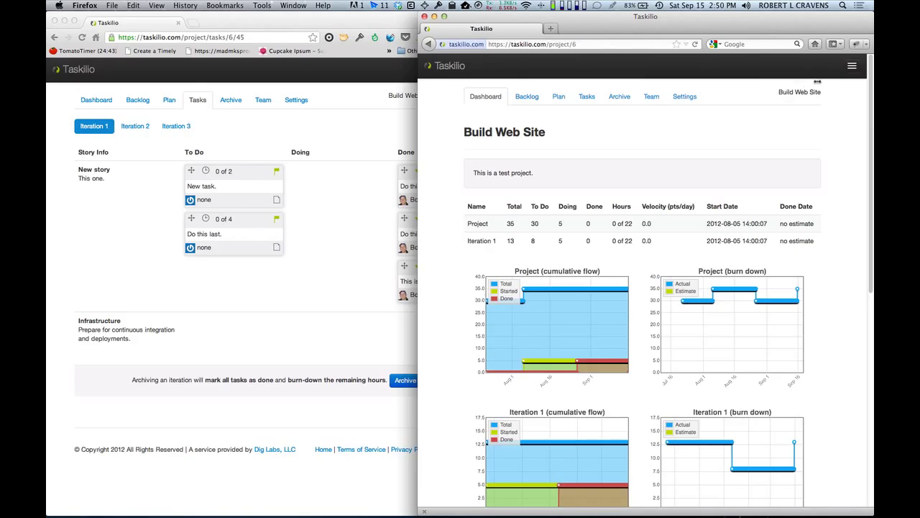
# Step: Log out of Taskilio and view the feature descriptions on its home page
pyautogui.click(787, 64)
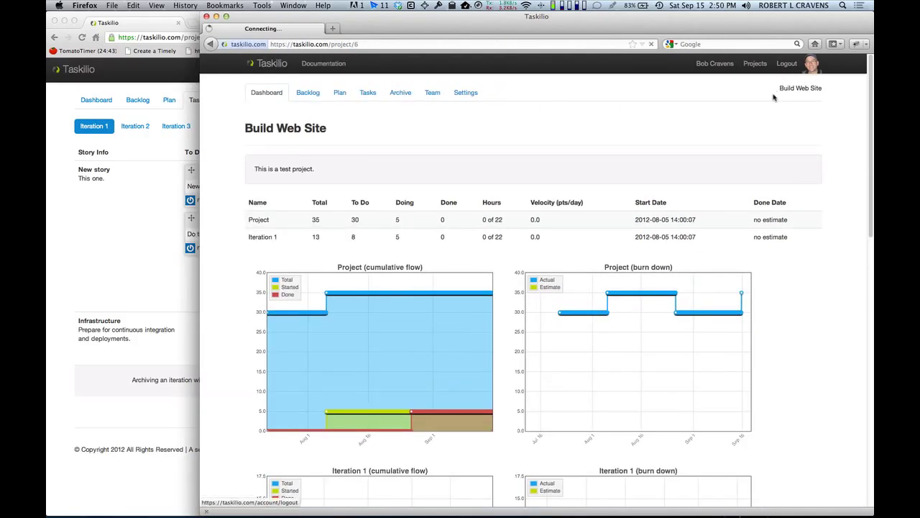
pyautogui.scroll(-5, 466, 277)
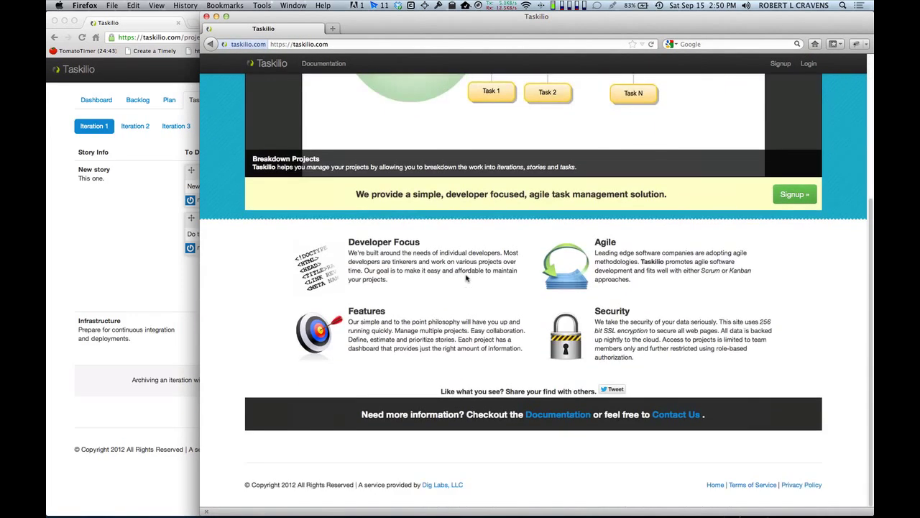